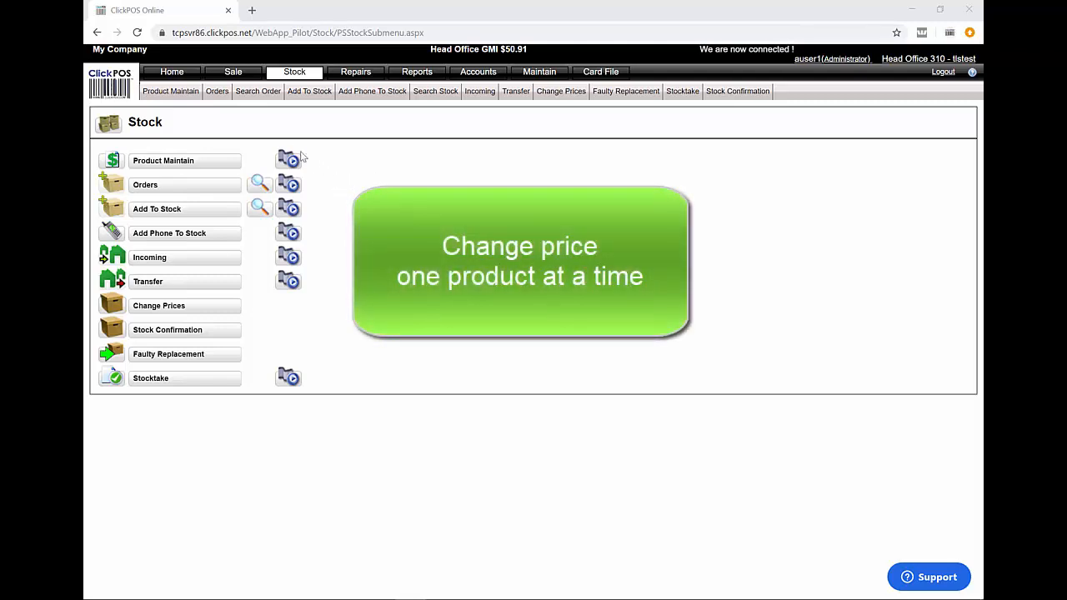
# Open product maintenance and search for all products supplied by ABC Supplier.
pyautogui.click(215, 162)
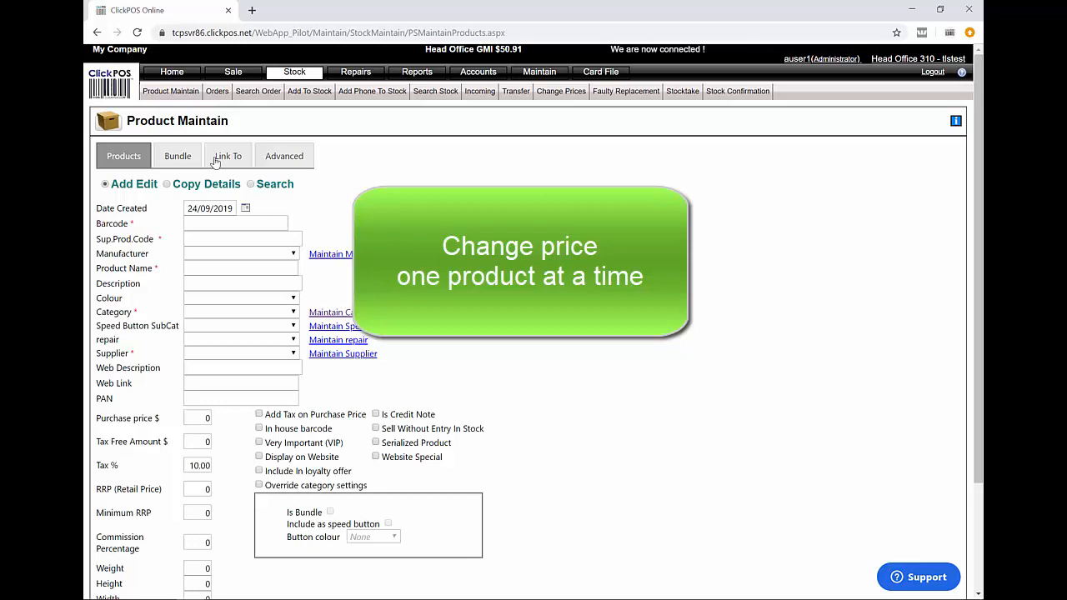
pyautogui.click(267, 188)
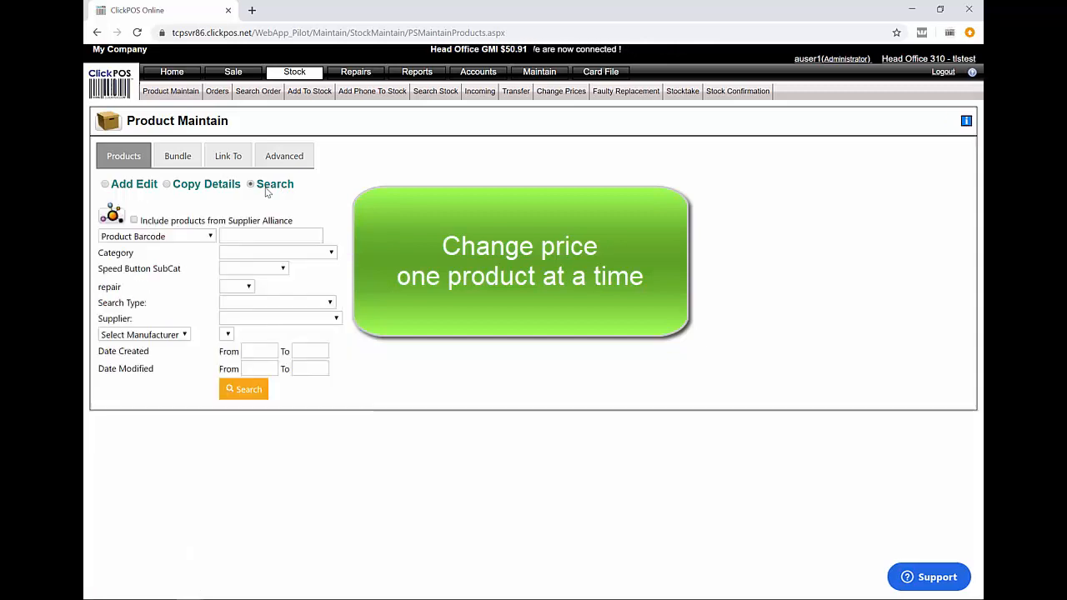
pyautogui.click(311, 321)
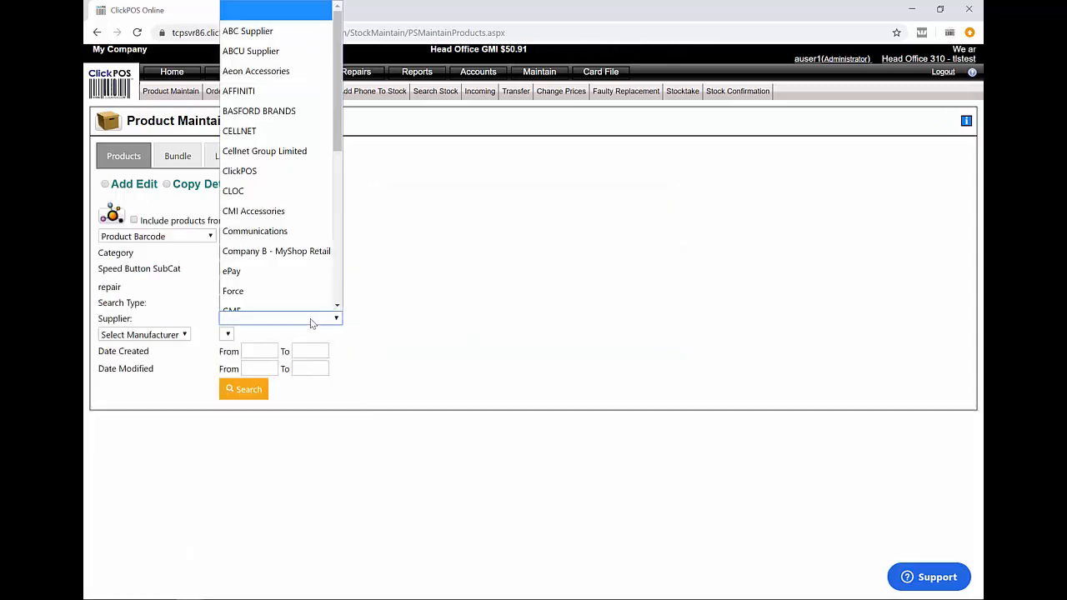
pyautogui.click(248, 34)
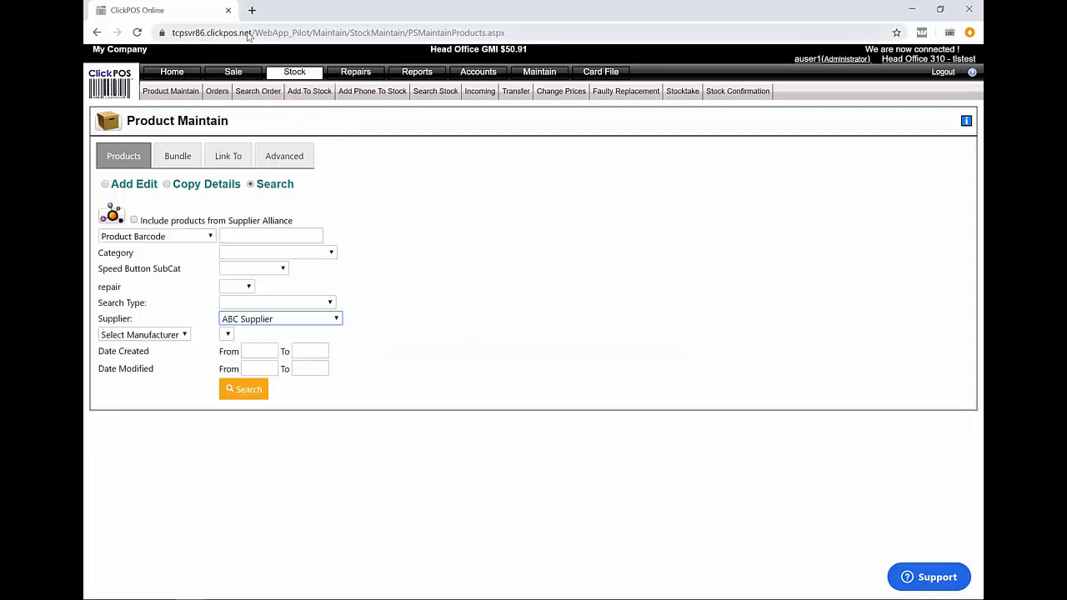
pyautogui.click(248, 389)
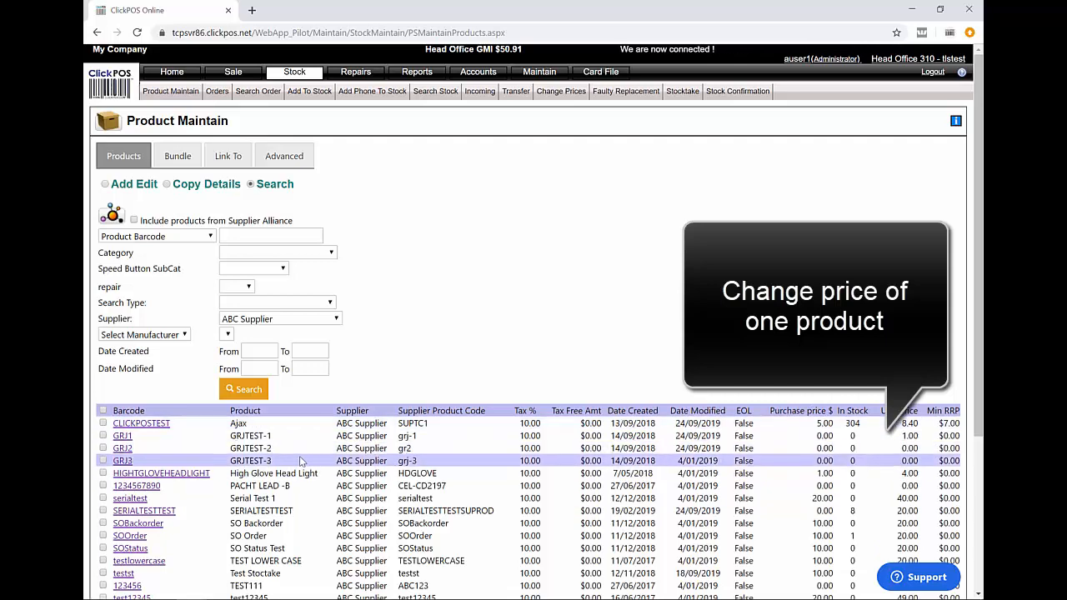
# Open product GRJ1 for editing and set its purchase price to 3.9.
pyautogui.click(118, 440)
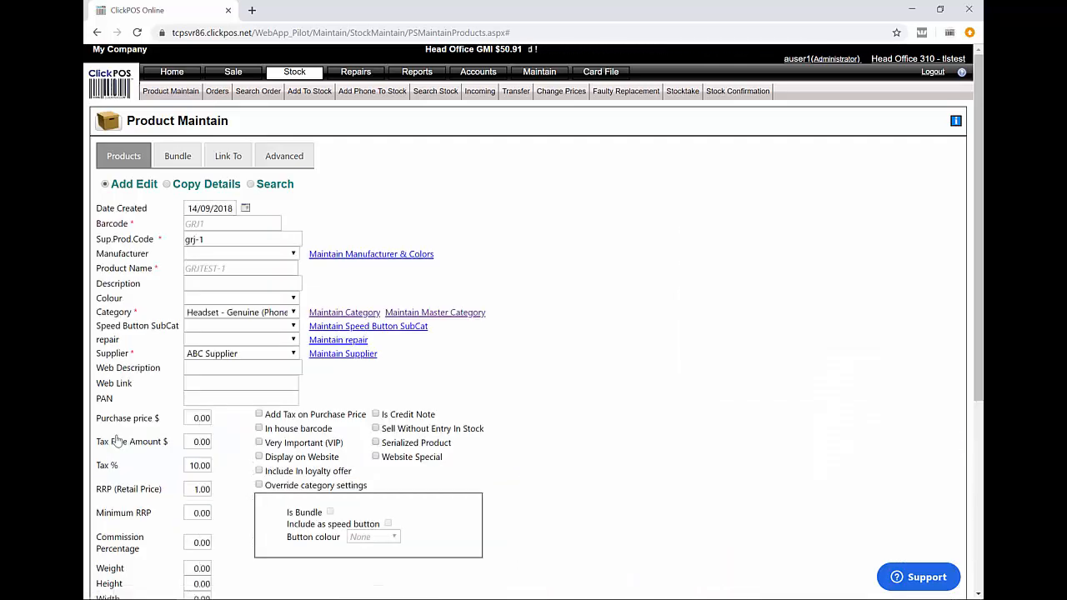
pyautogui.click(193, 416)
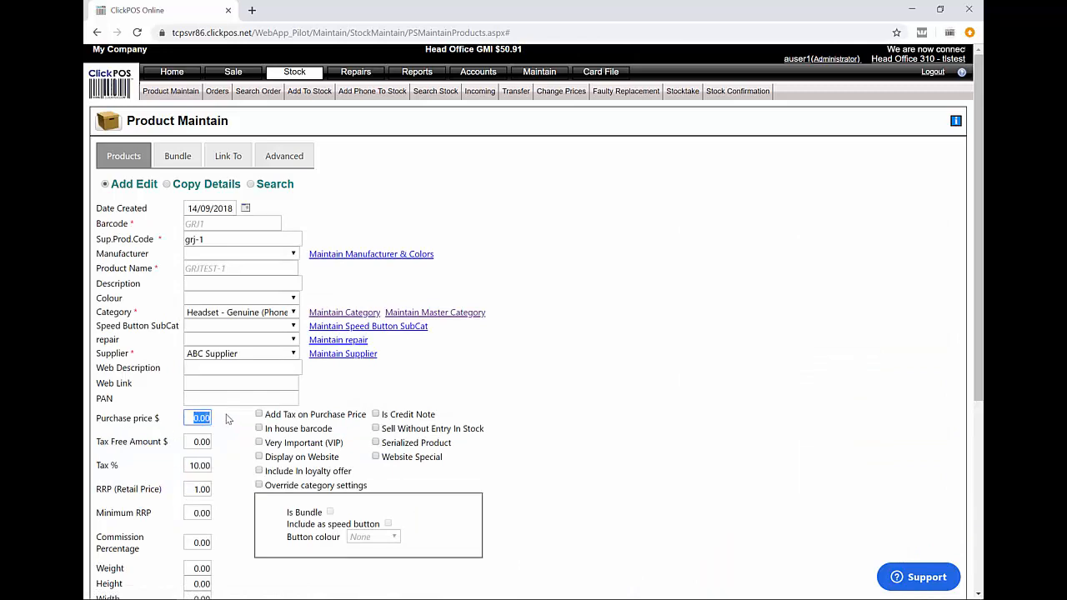
pyautogui.write('3')
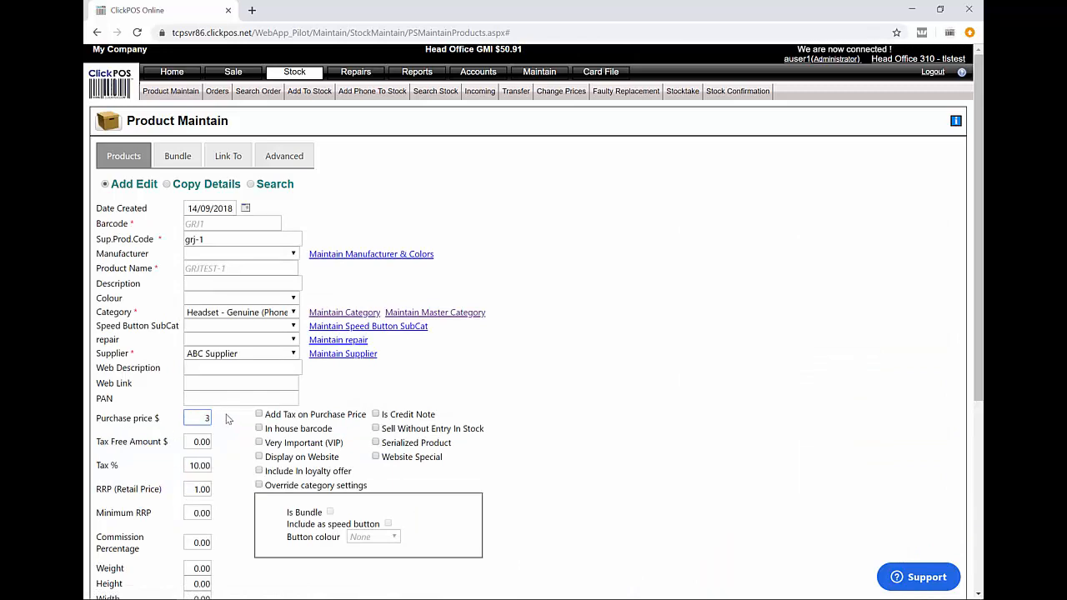
pyautogui.write('.9')
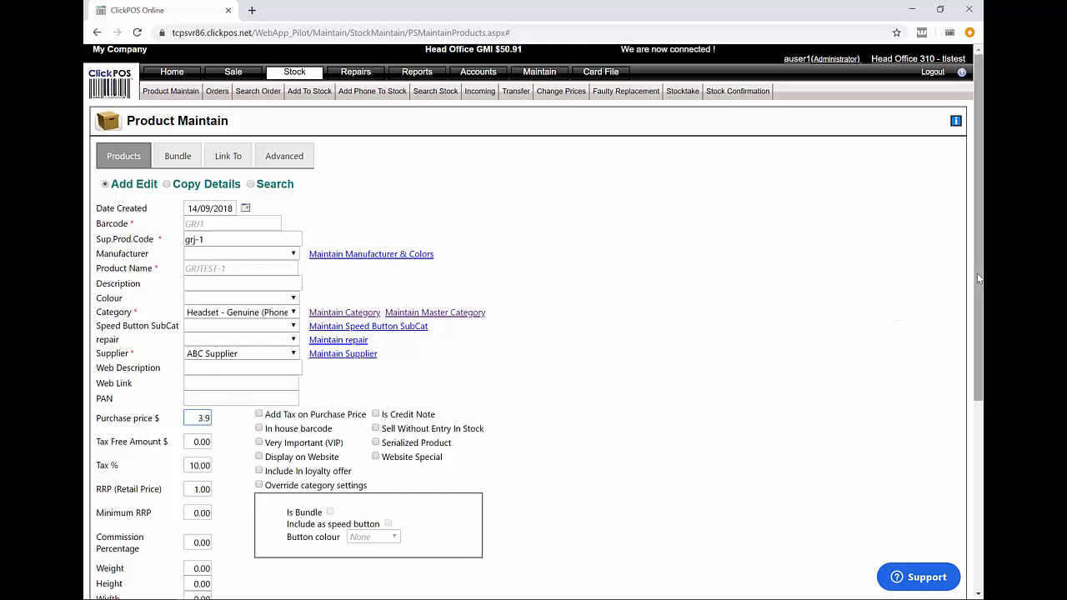
# Set GRJ1's retail price (RRP) to 9.0 and its minimum RRP to 3.9, and save the product.
pyautogui.moveTo(979, 278); pyautogui.dragTo(982, 392)
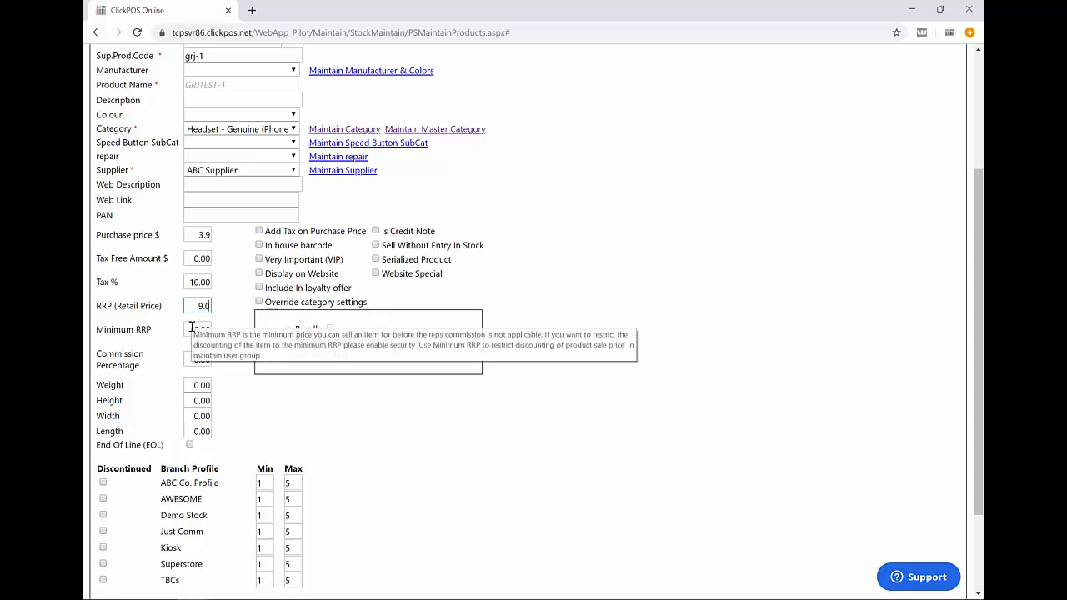
pyautogui.click(212, 329)
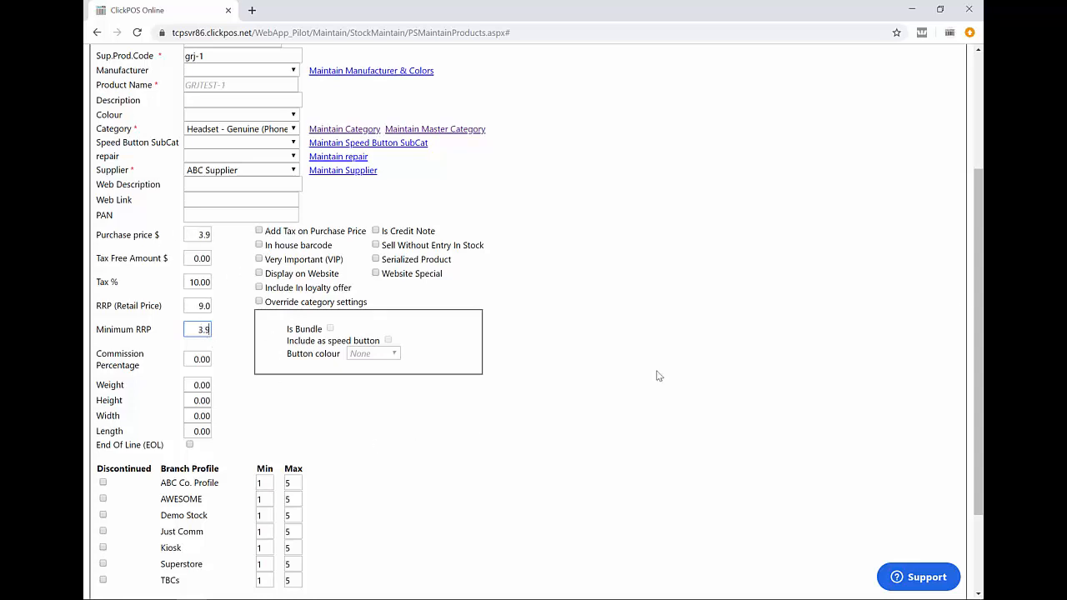
pyautogui.moveTo(978, 279); pyautogui.dragTo(978, 390)
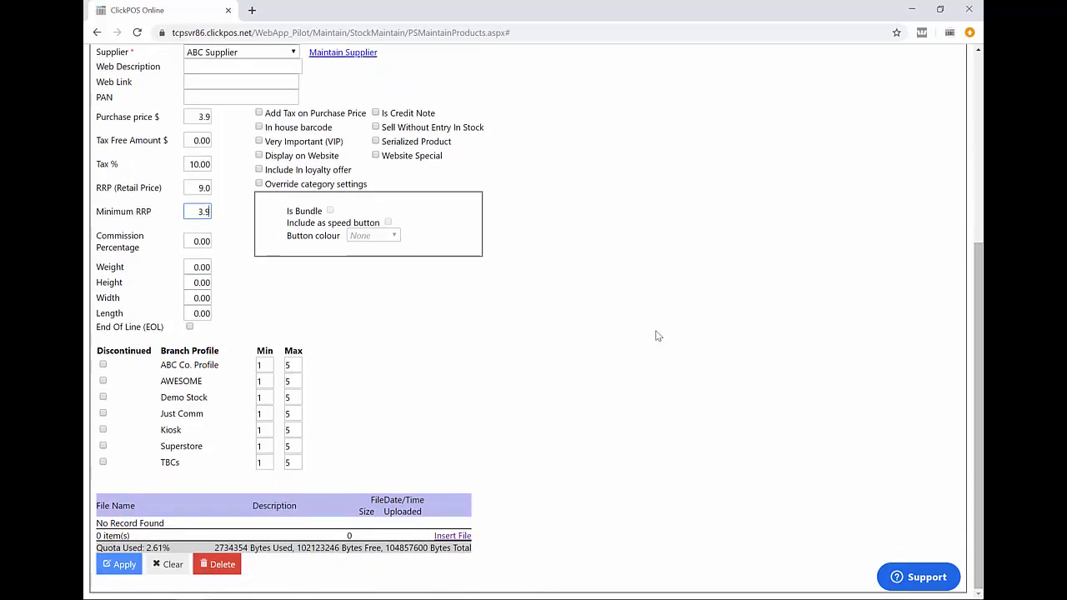
pyautogui.click(121, 567)
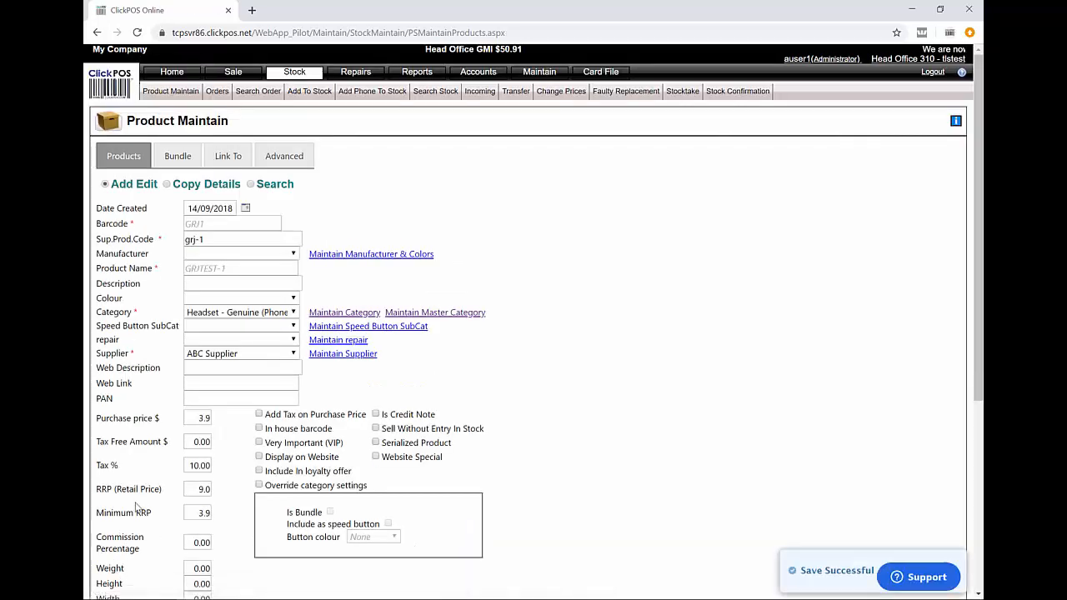
# Return to the product search and list the products of ABC Supplier again.
pyautogui.click(251, 183)
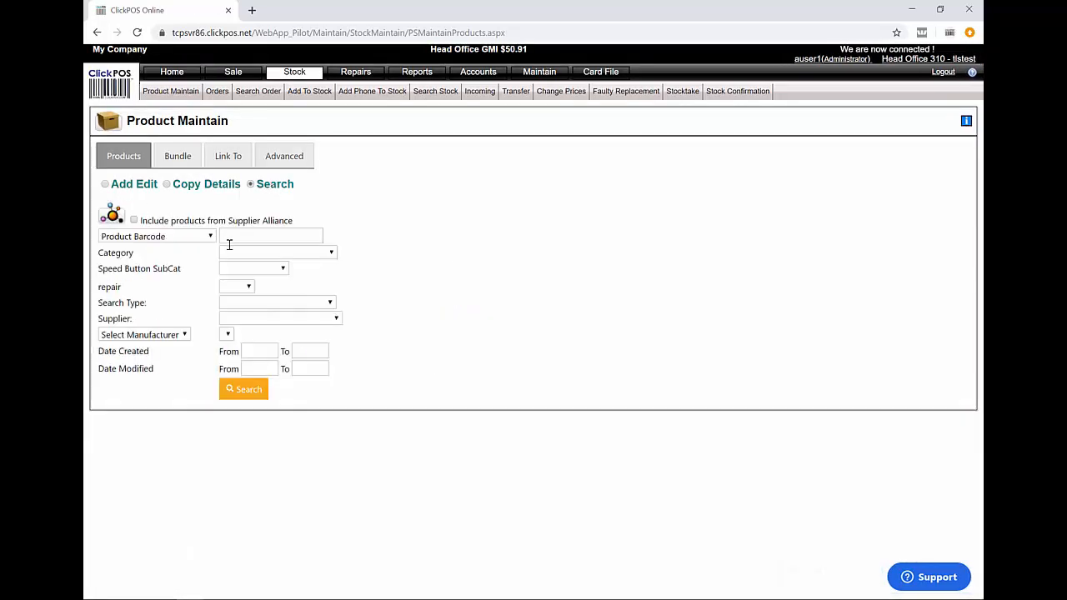
pyautogui.click(276, 320)
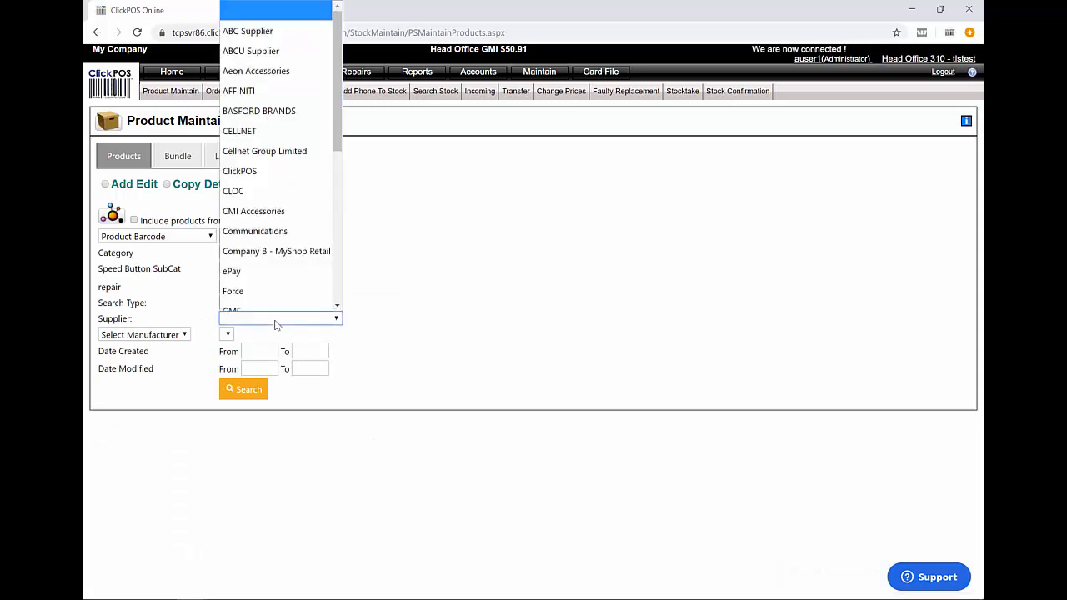
pyautogui.click(247, 22)
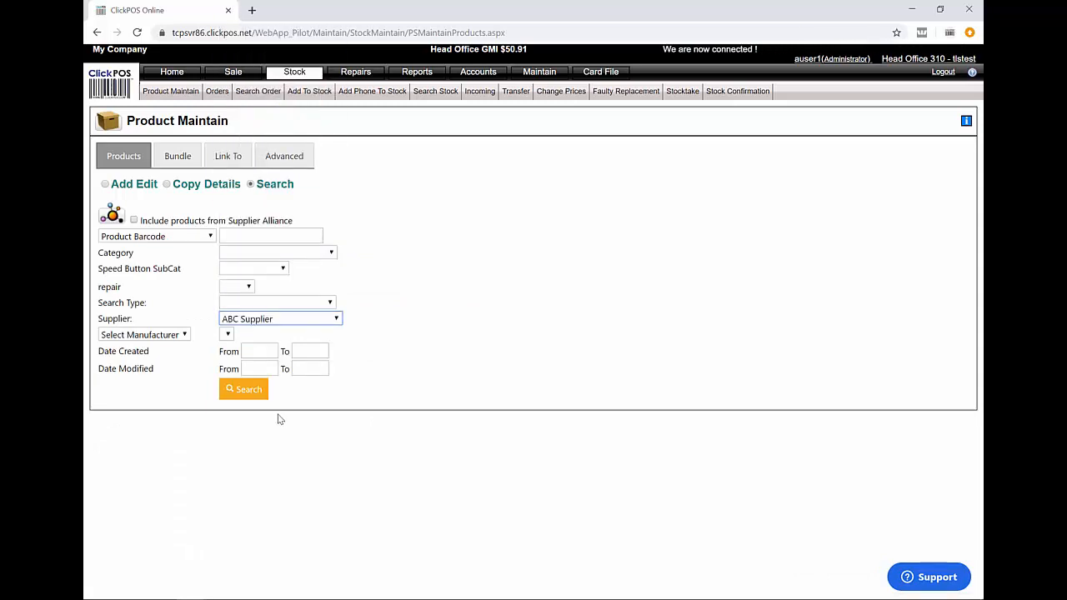
pyautogui.click(256, 399)
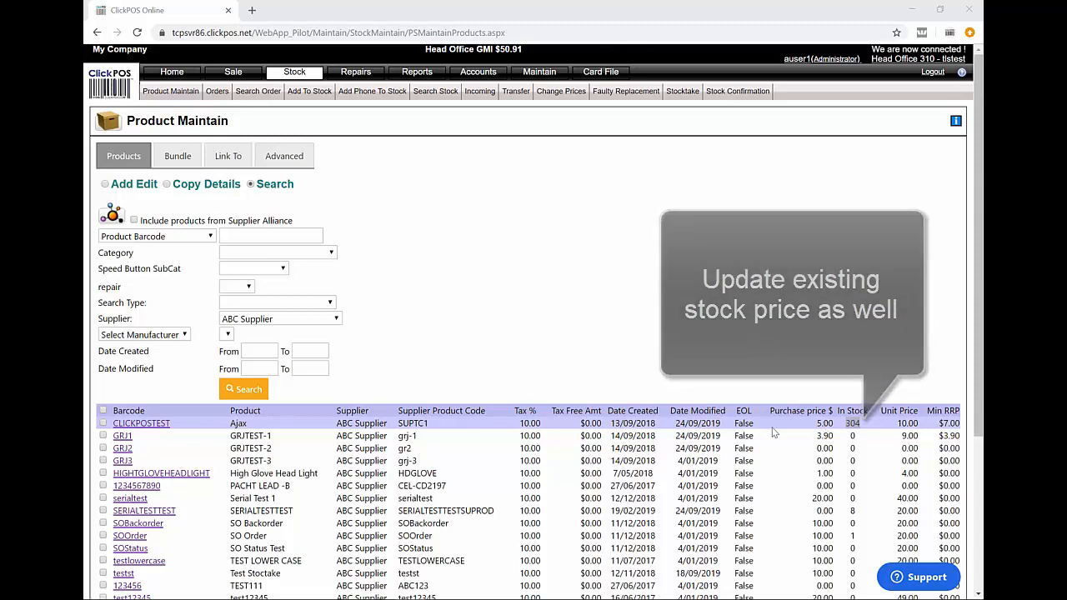
# Set the retail price (RRP) of product CLICKPOSTEST to 15 and save it, updating its existing stock items as well.
pyautogui.click(163, 424)
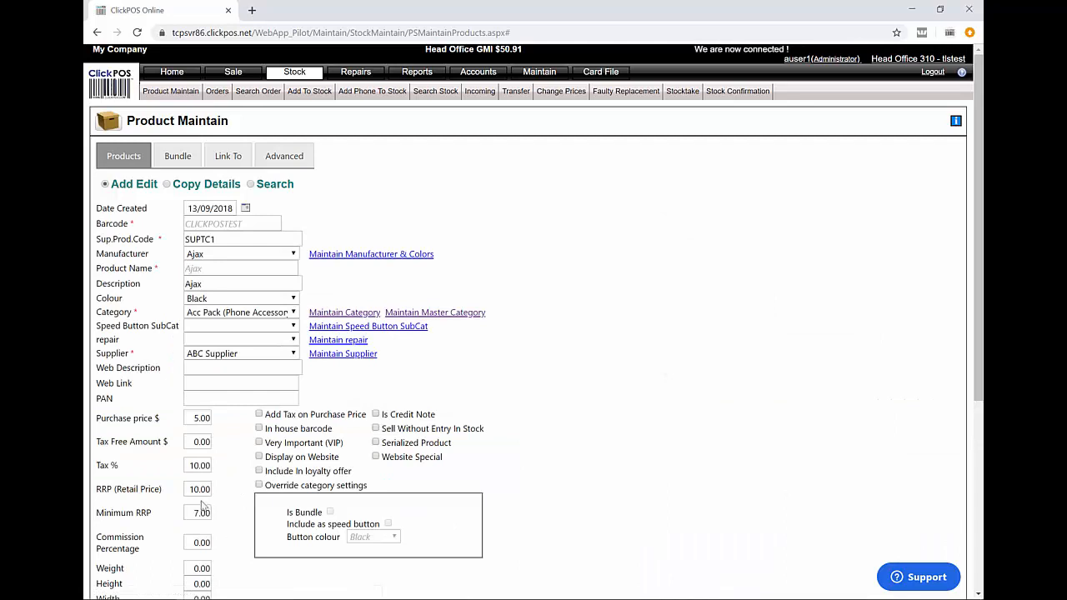
pyautogui.moveTo(189, 489); pyautogui.dragTo(218, 490)
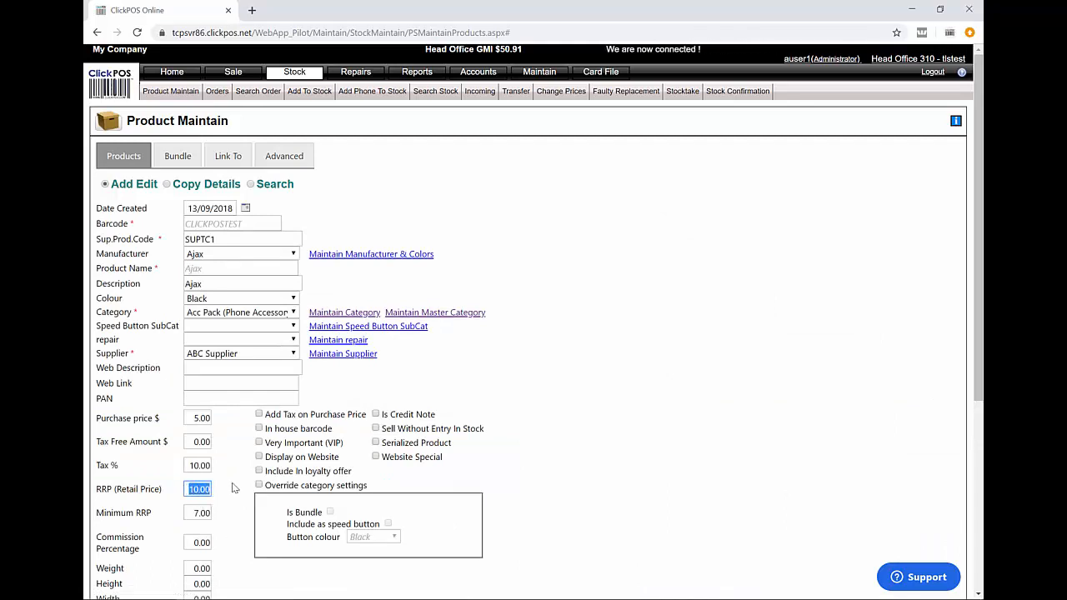
pyautogui.write('15')
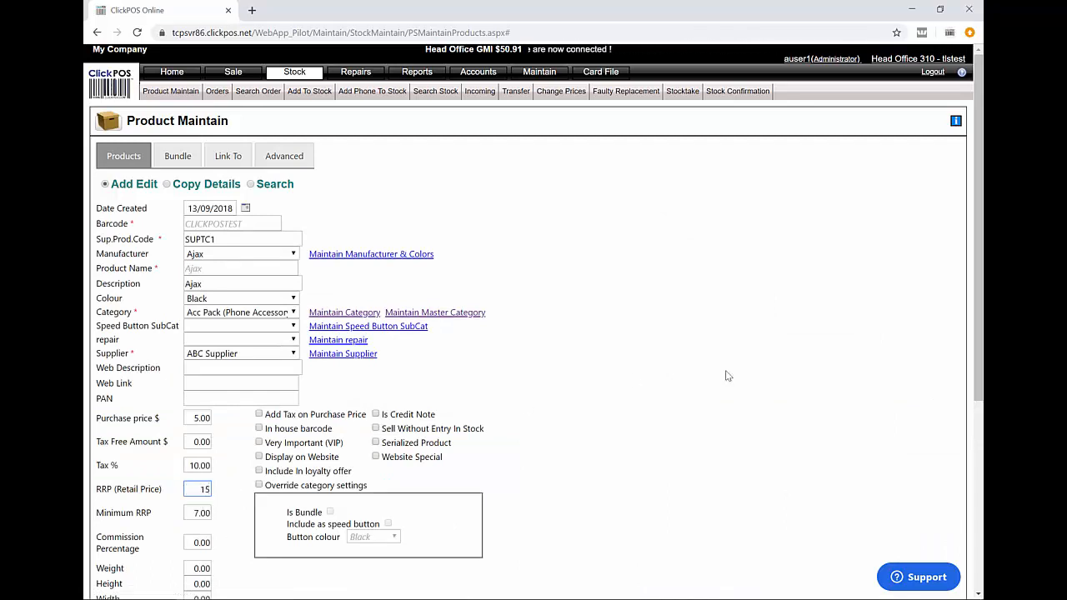
pyautogui.moveTo(980, 298); pyautogui.dragTo(980, 489)
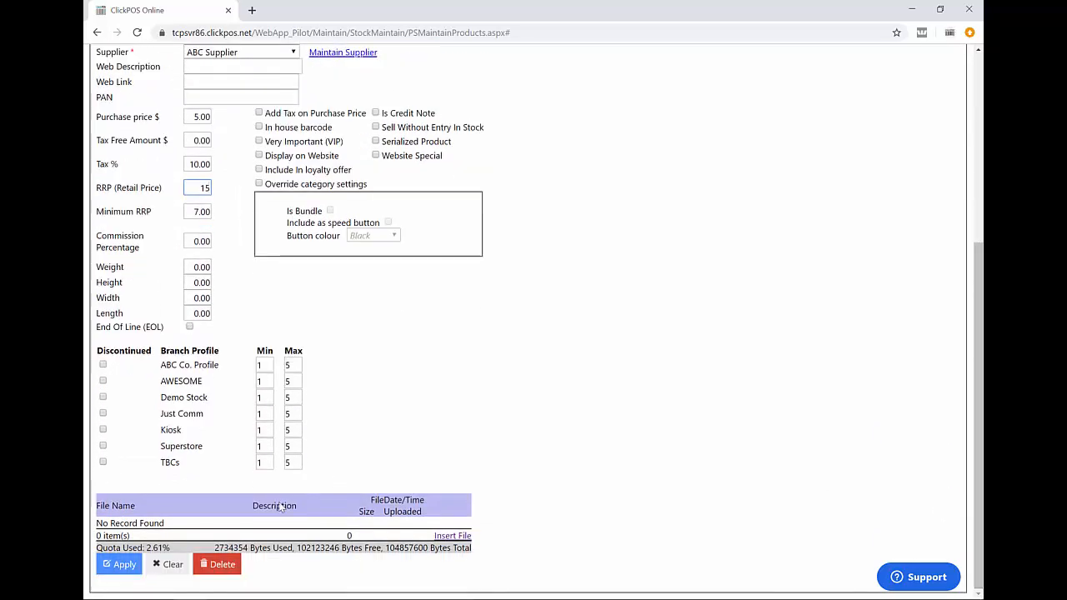
pyautogui.click(125, 565)
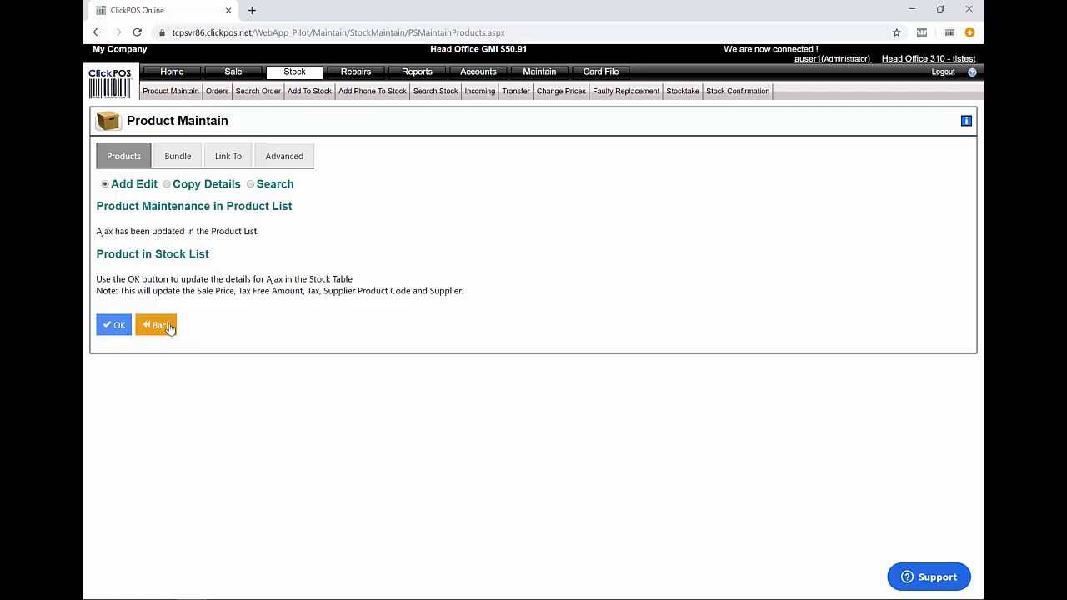
pyautogui.click(109, 328)
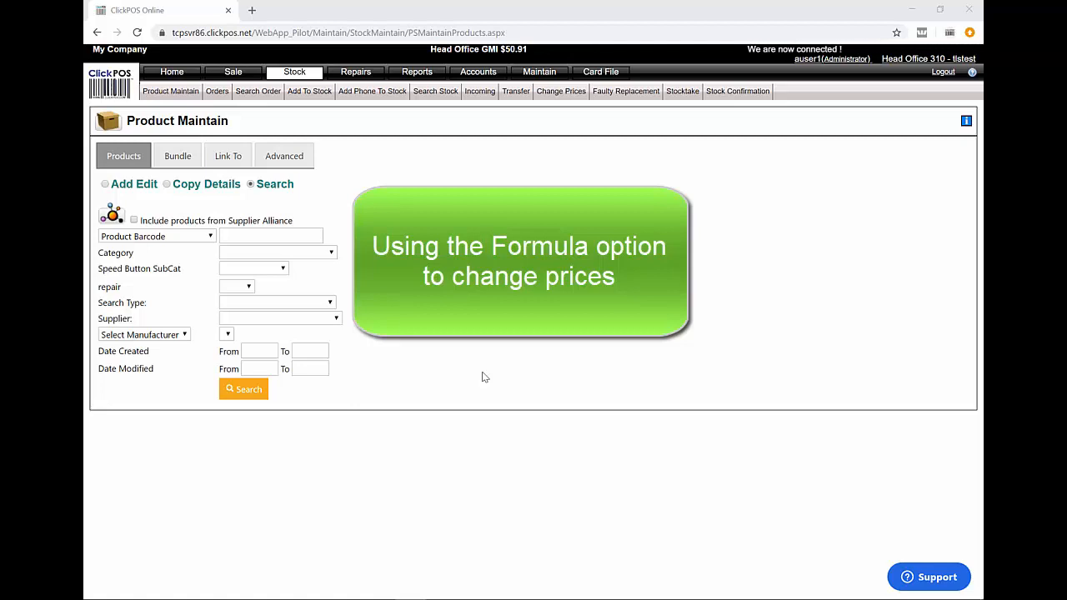
# Filter the product search by supplier ABC Supplier and run it.
pyautogui.click(315, 320)
pyautogui.click(276, 24)
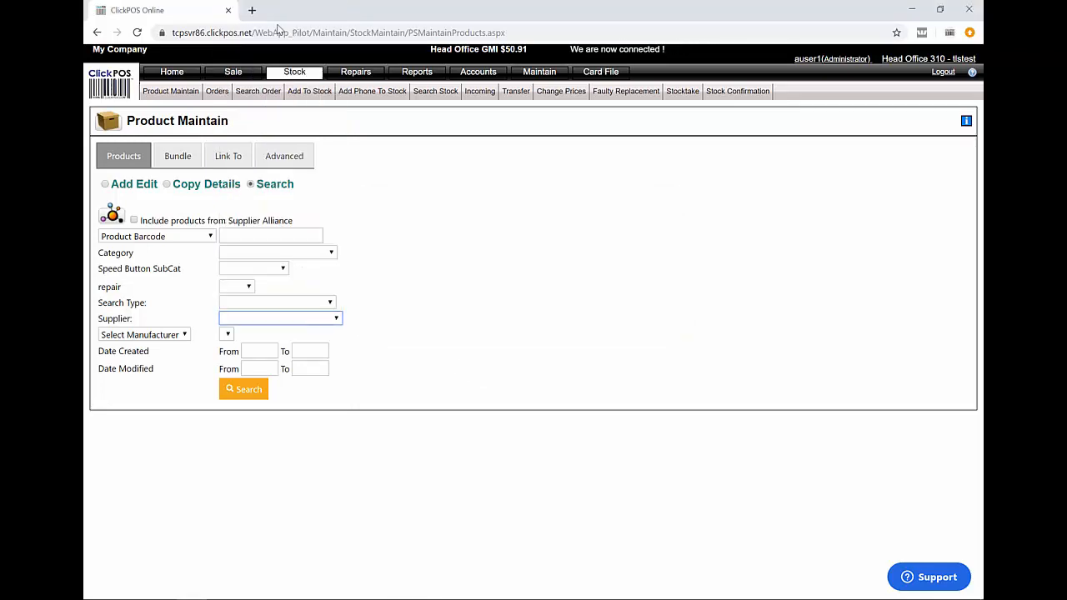
pyautogui.click(239, 394)
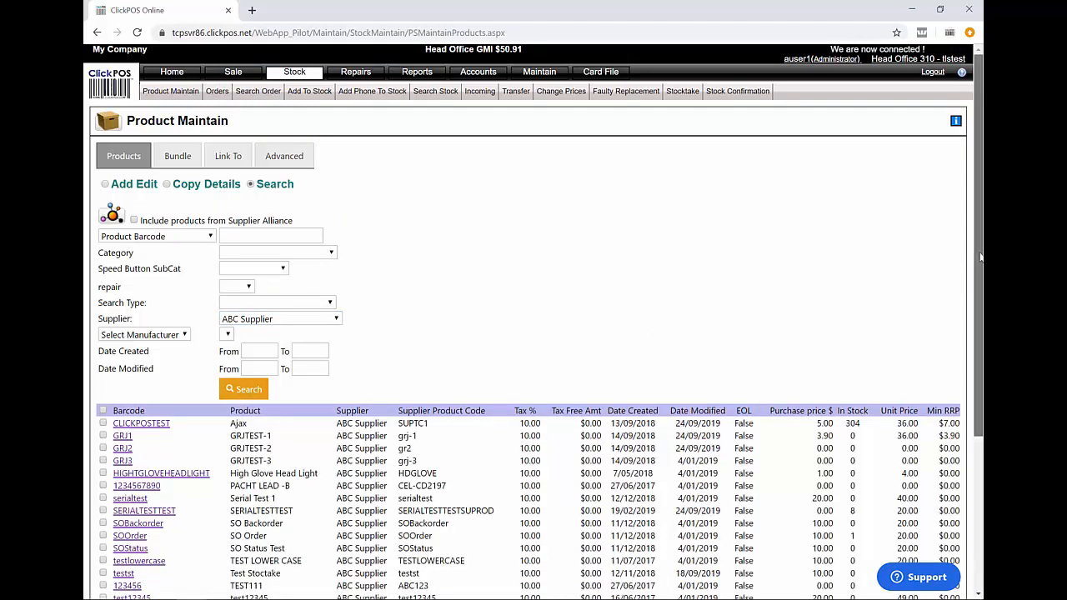
# Select products CLICKPOSTEST, GRJ1 and GRJ2 and apply the formula 40 to their RRP.
pyautogui.moveTo(975, 248); pyautogui.dragTo(981, 385)
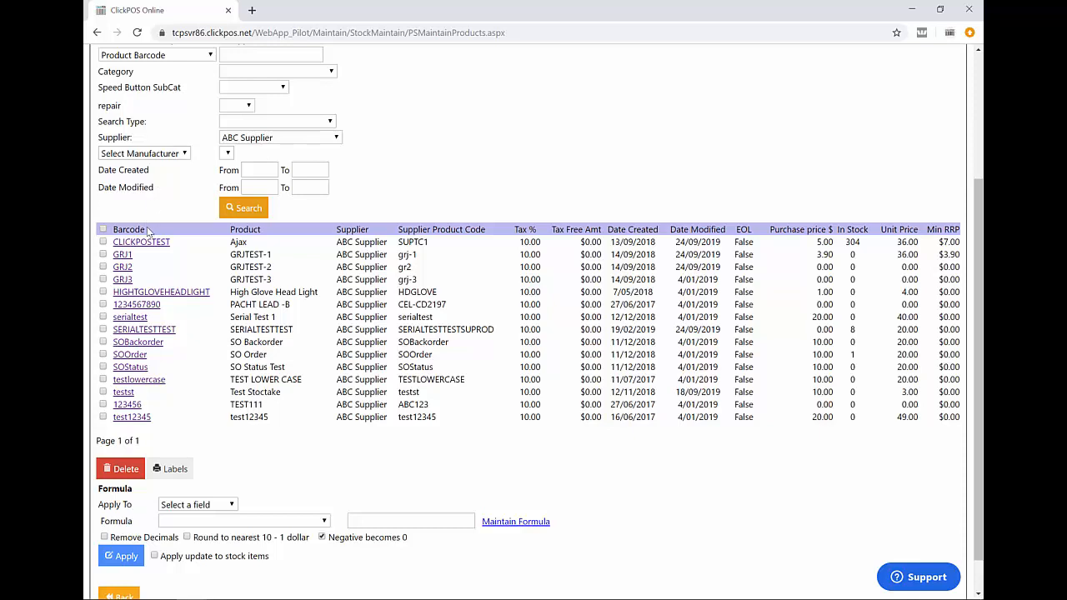
pyautogui.click(102, 241)
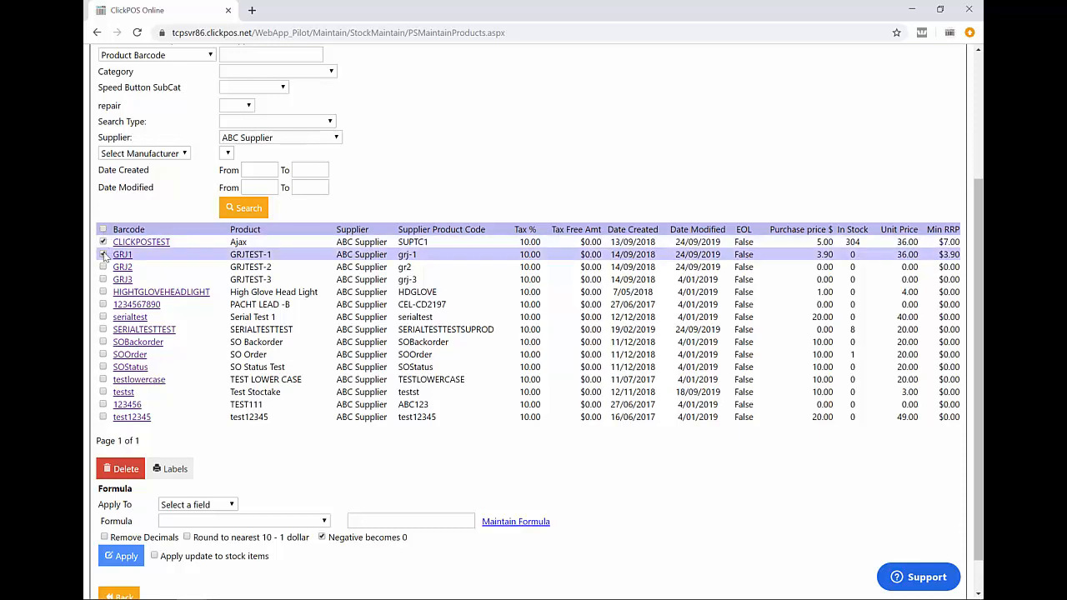
pyautogui.click(102, 254)
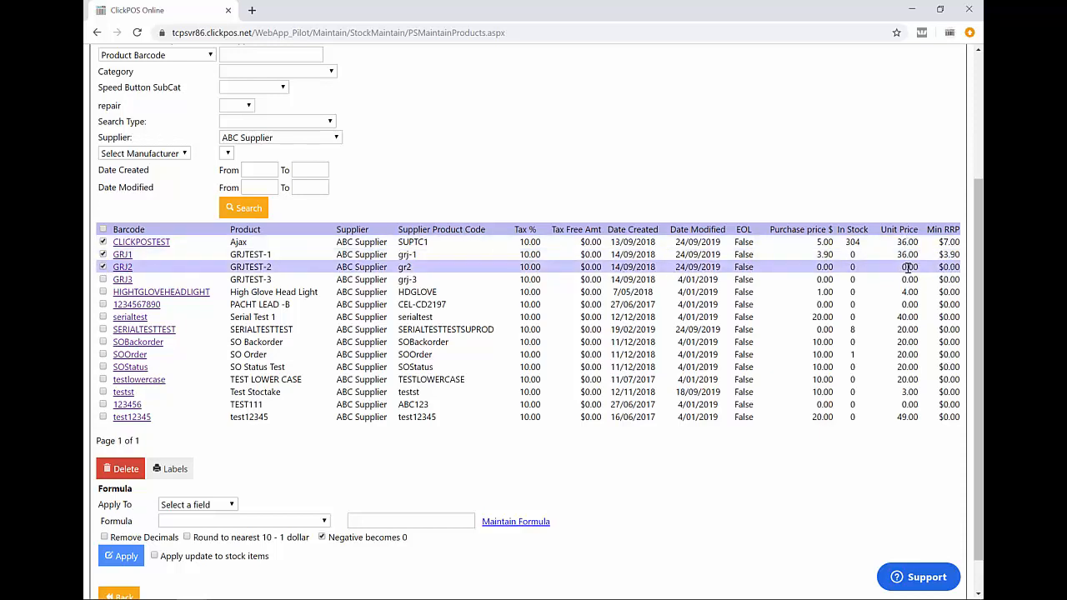
pyautogui.click(232, 505)
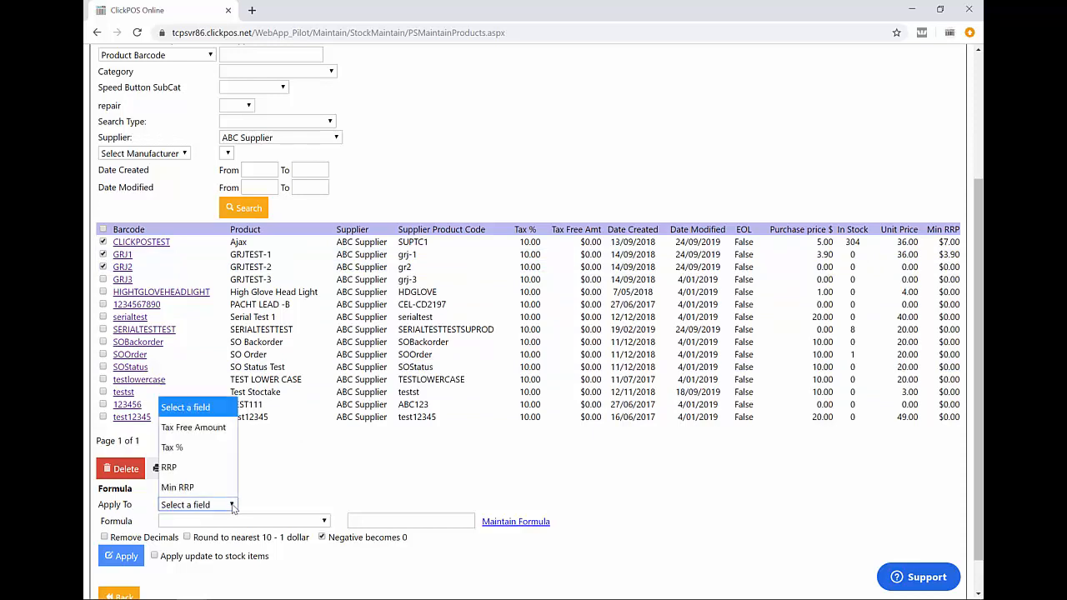
pyautogui.click(192, 468)
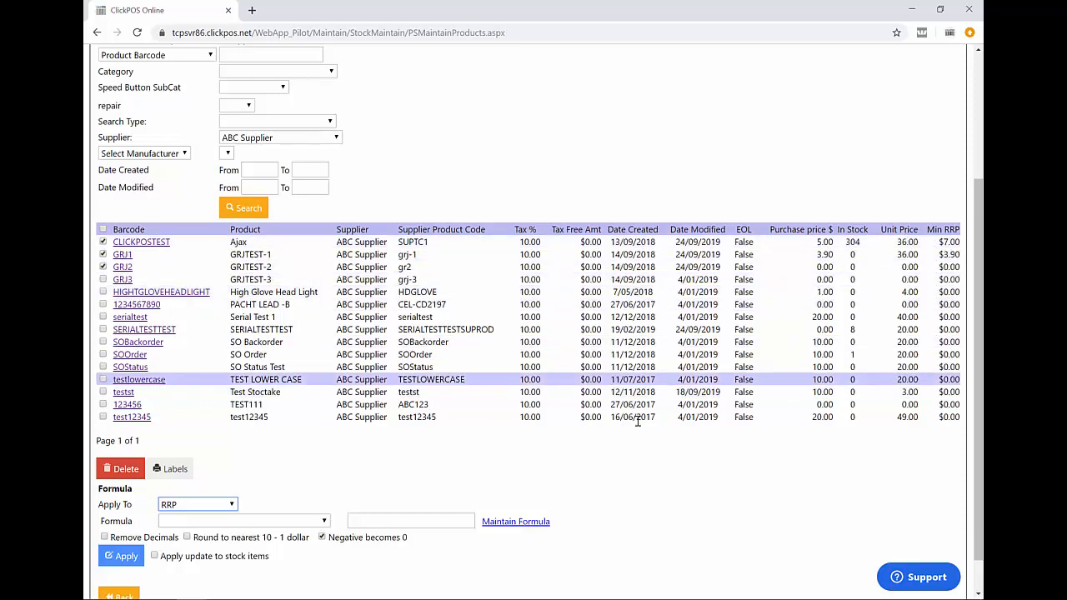
pyautogui.click(367, 518)
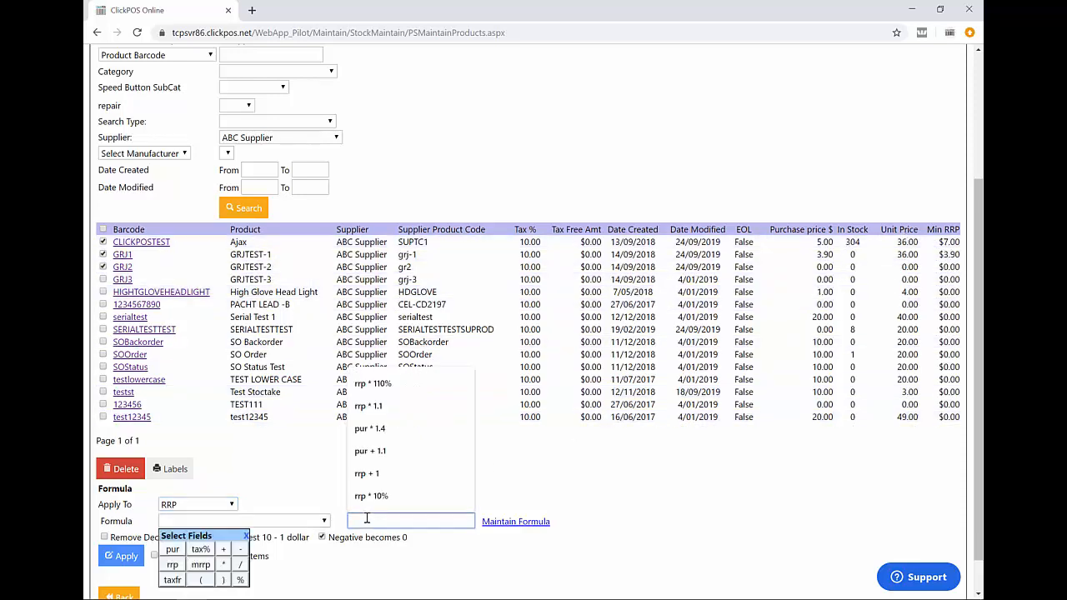
pyautogui.write('40')
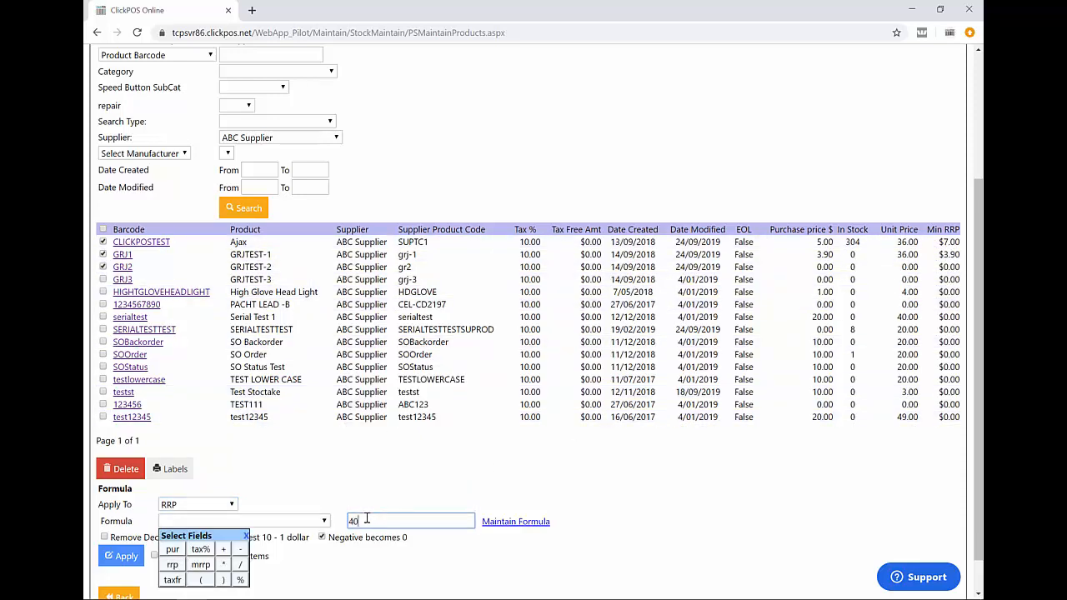
pyautogui.click(477, 483)
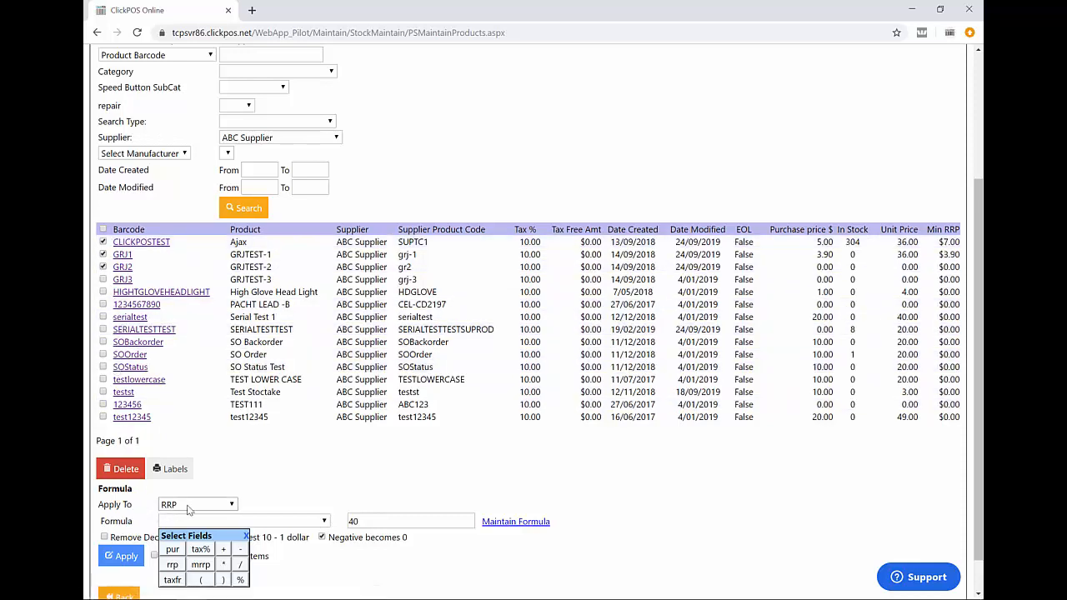
pyautogui.click(121, 557)
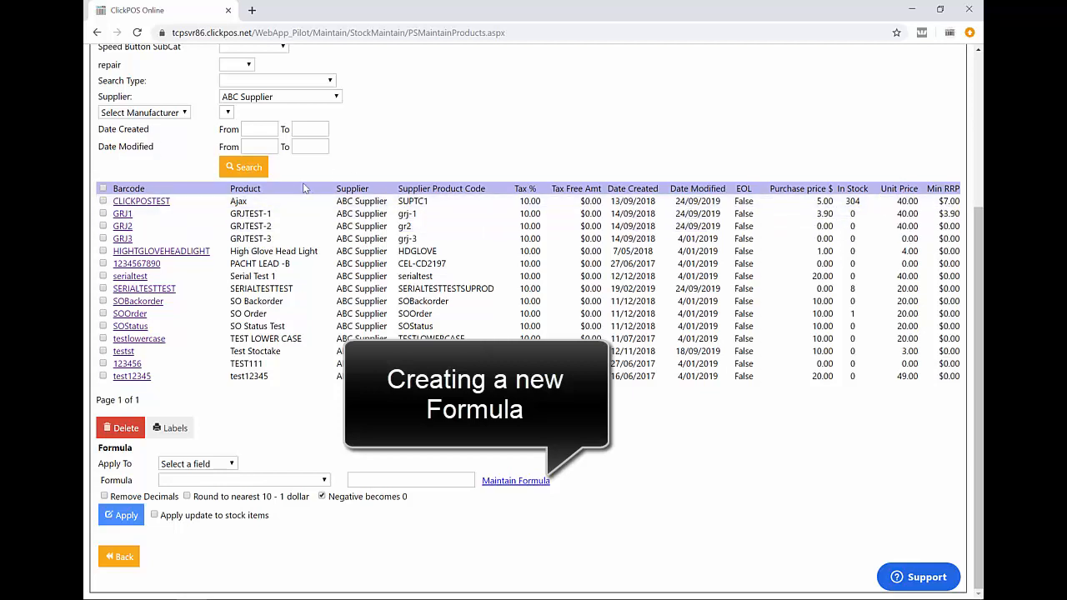
# Select products CLICKPOSTEST, GRJ1 and GRJ2, open formula maintenance and choose RRP as the field the formula applies to.
pyautogui.click(103, 201)
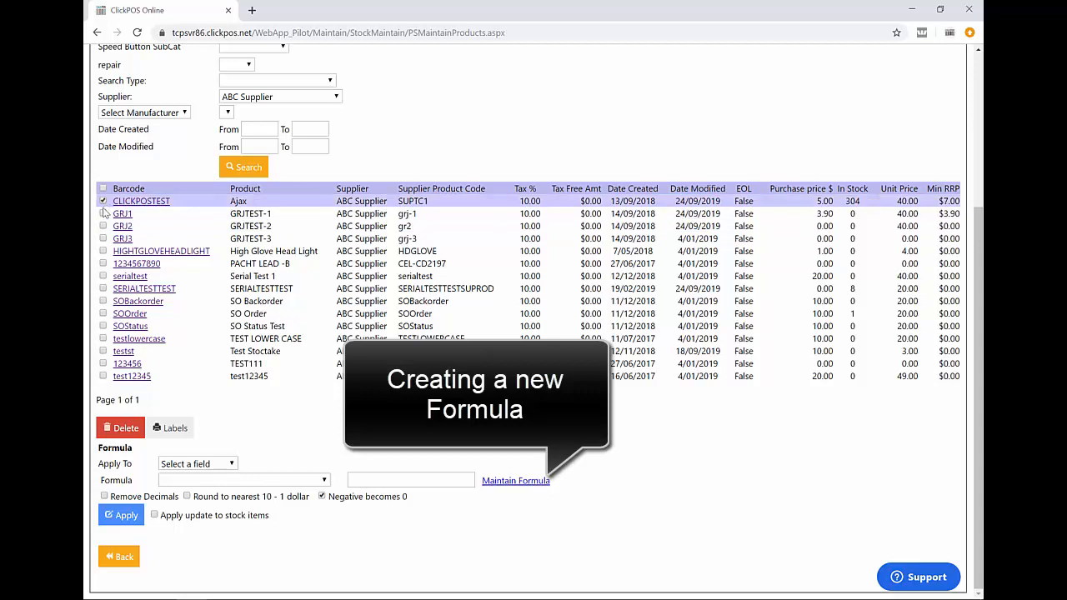
pyautogui.click(103, 214)
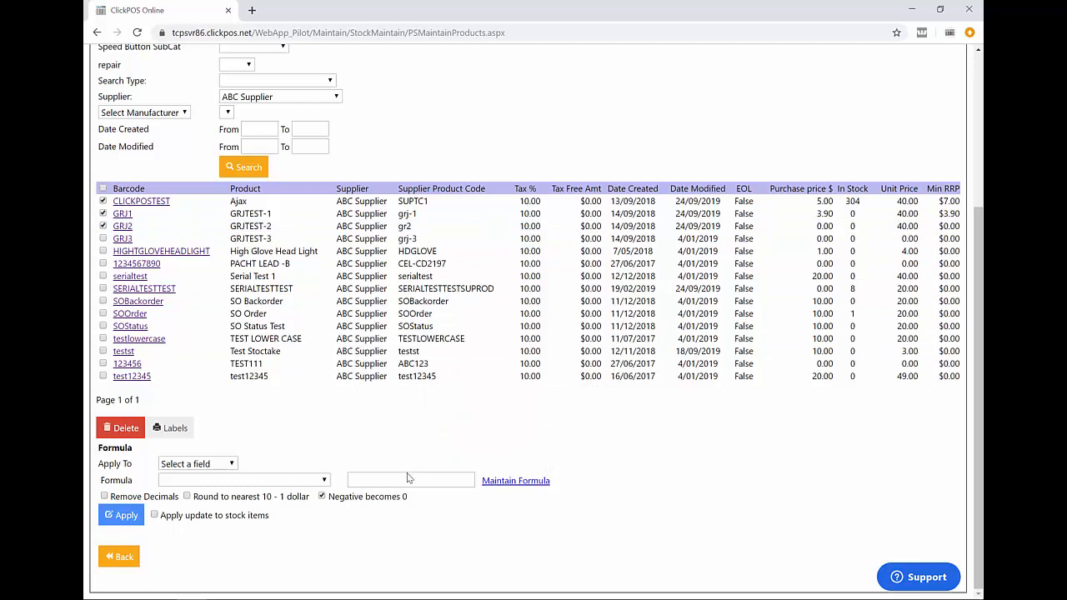
pyautogui.click(225, 465)
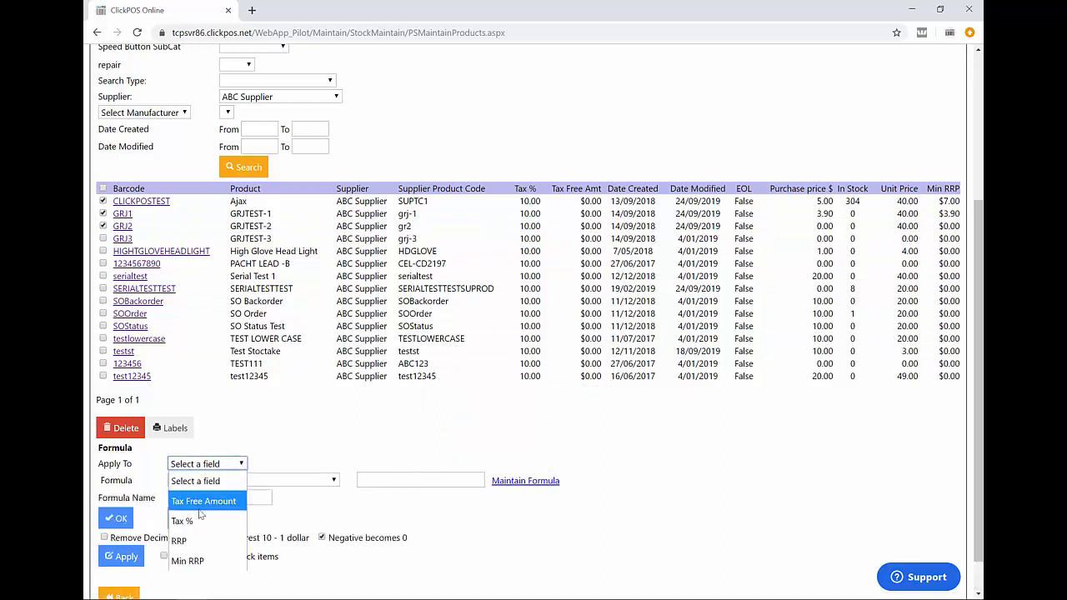
pyautogui.click(195, 538)
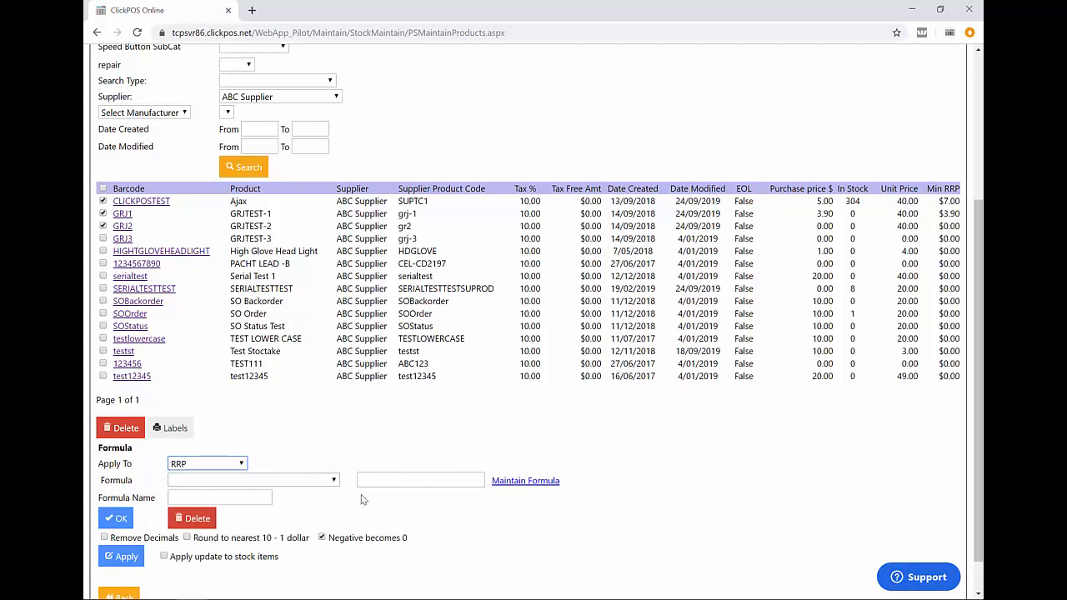
# Create and save the formula "RRP increase by 20%" as rrp * 1.2 and apply it to the selected products.
pyautogui.click(236, 499)
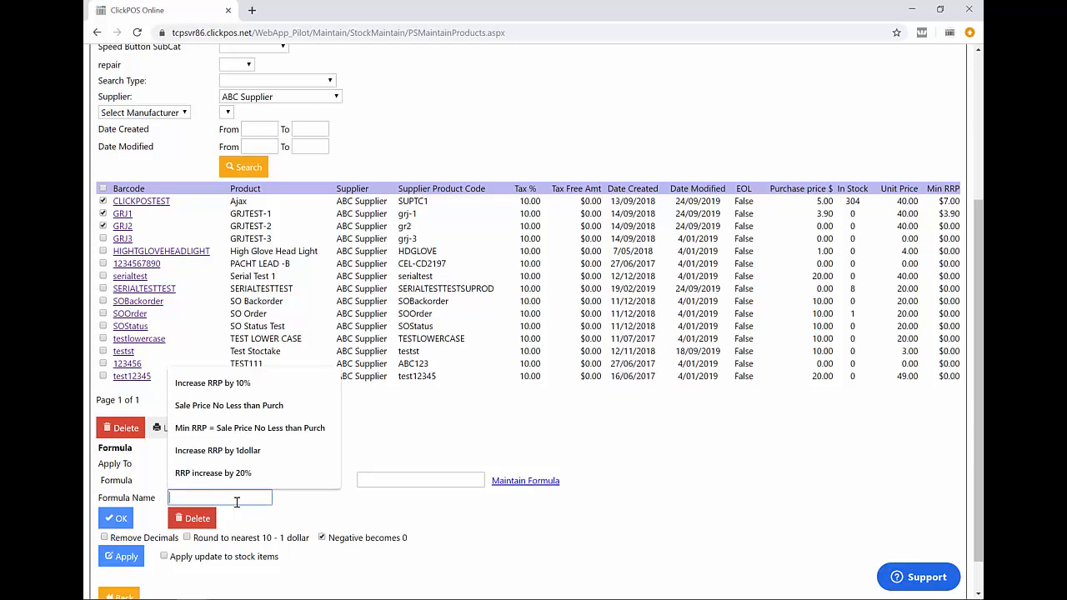
pyautogui.write('RRP increase b')
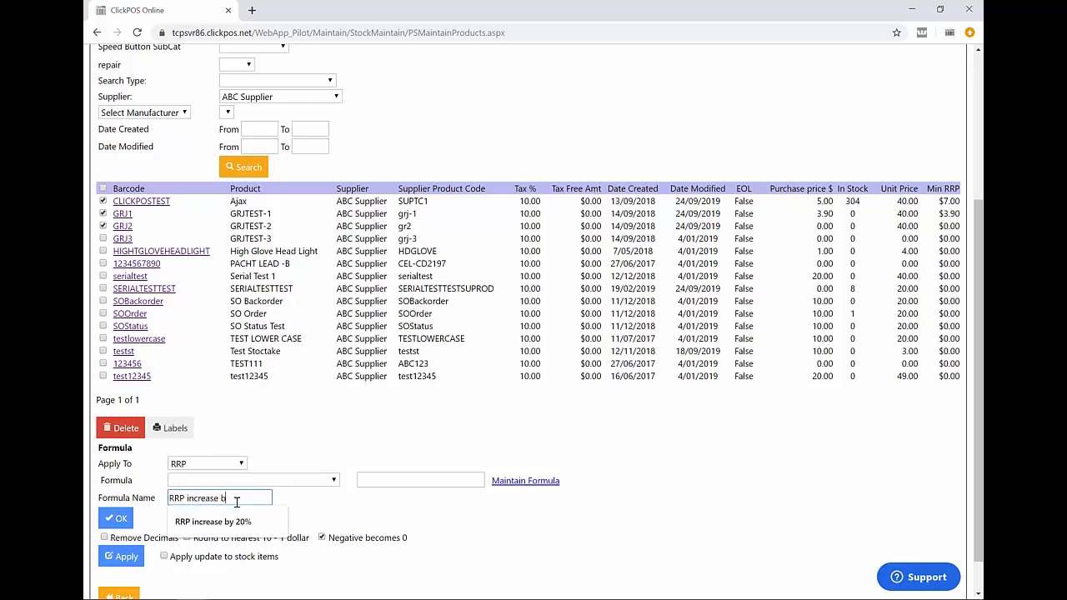
pyautogui.write('y 20%')
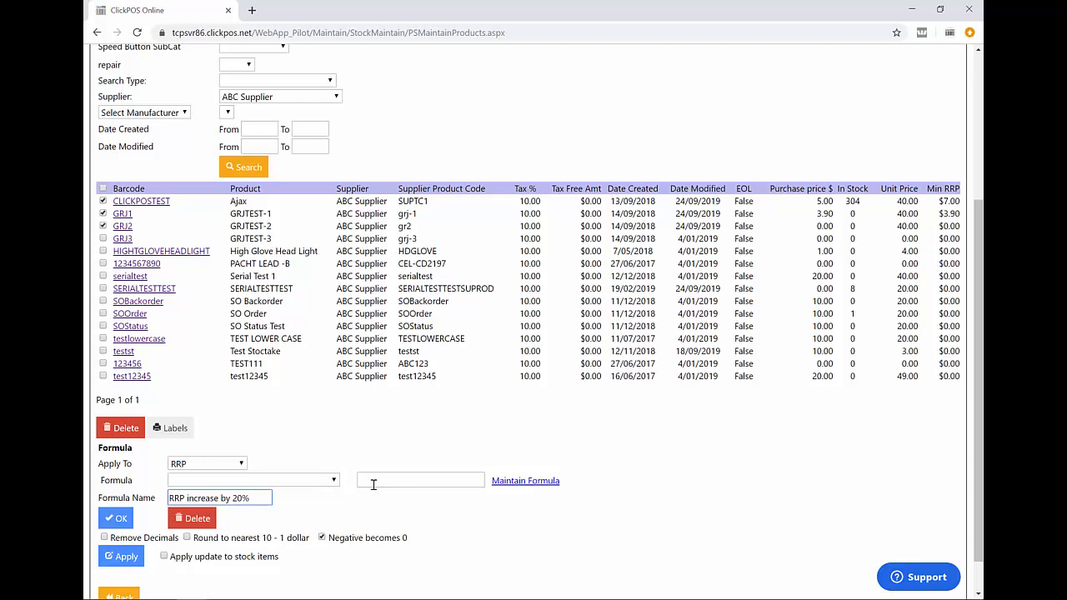
pyautogui.click(373, 485)
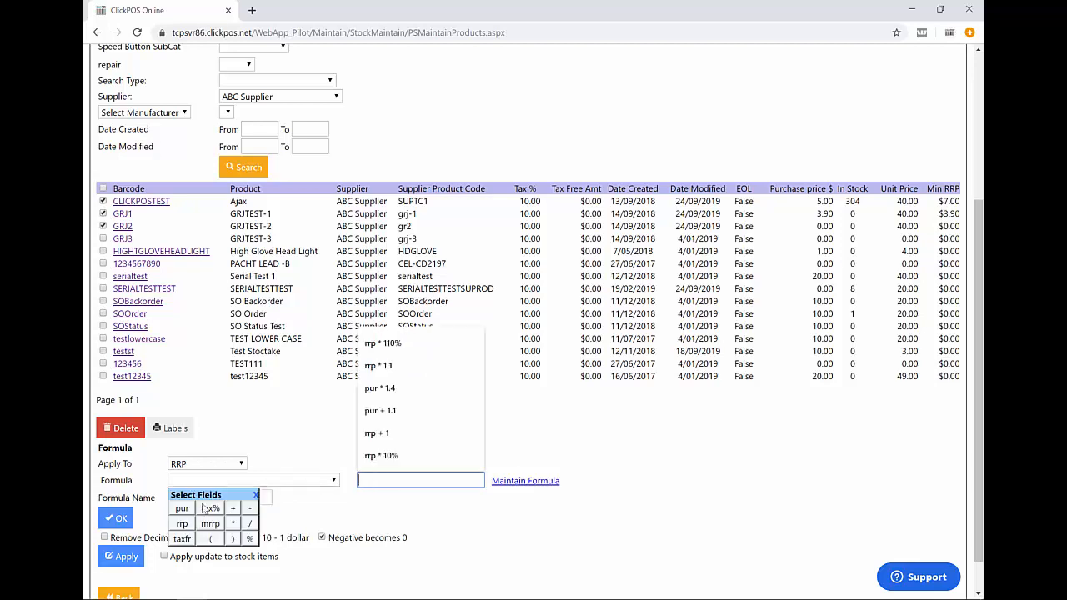
pyautogui.click(182, 525)
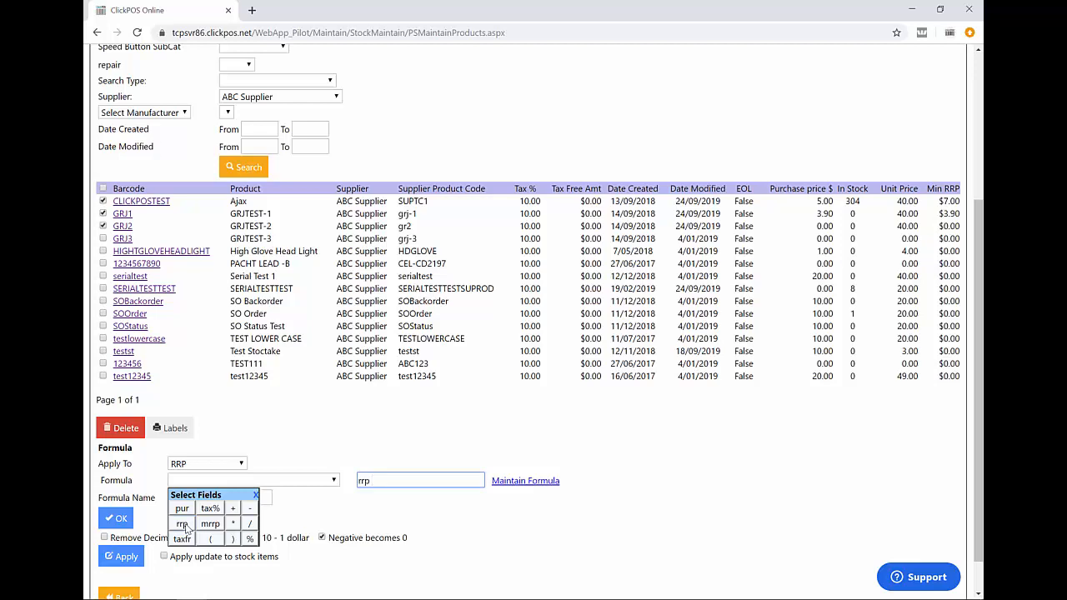
pyautogui.click(234, 524)
pyautogui.write('1.')
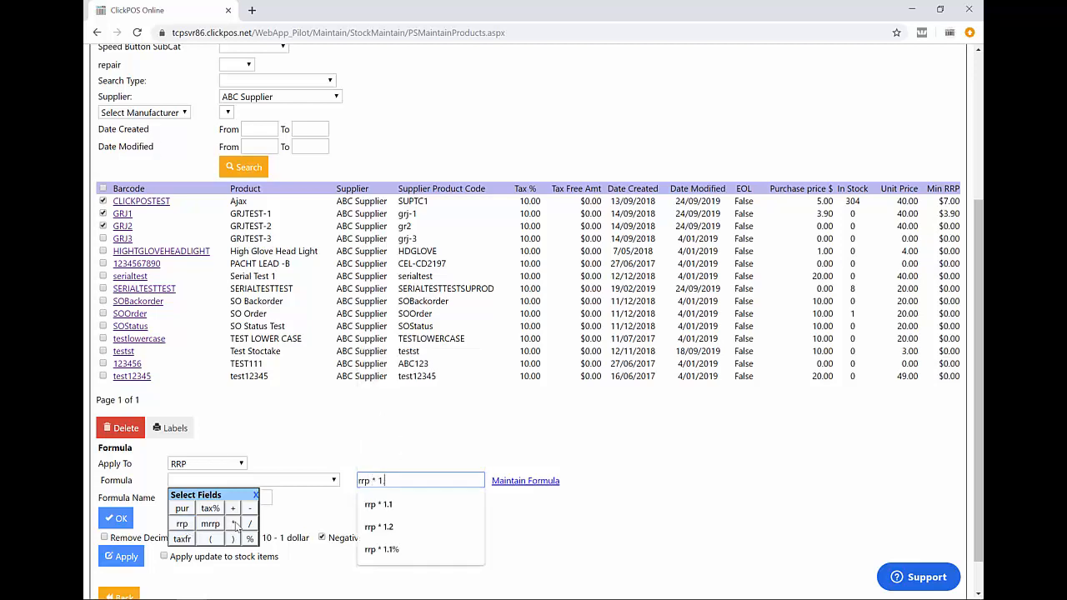
pyautogui.write('2')
pyautogui.click(448, 522)
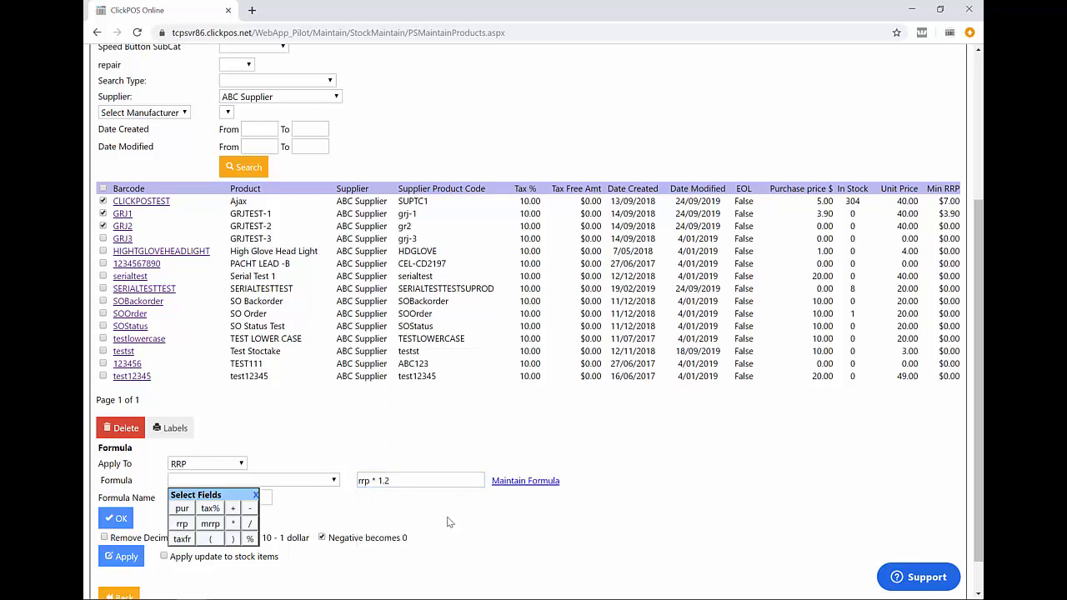
pyautogui.click(114, 521)
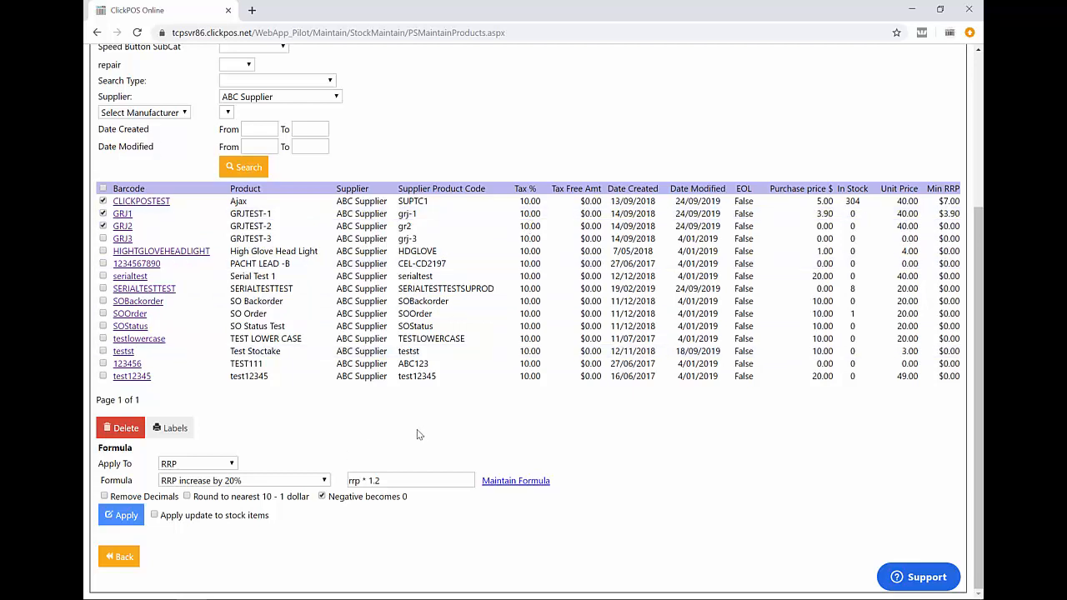
pyautogui.click(114, 517)
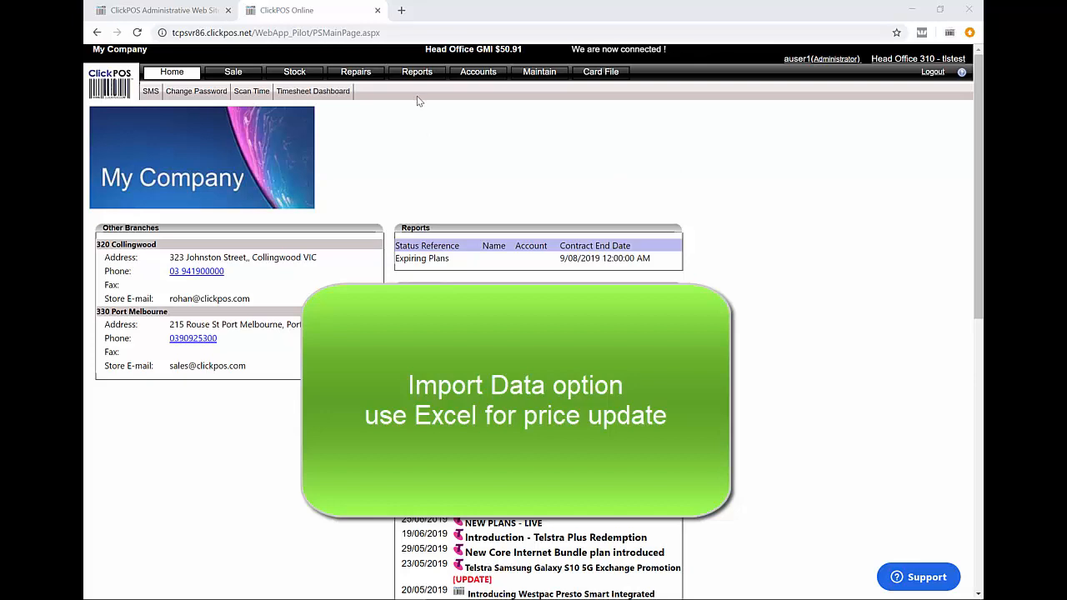
# Open the Report Generator and start a new report in the Products category.
pyautogui.click(416, 74)
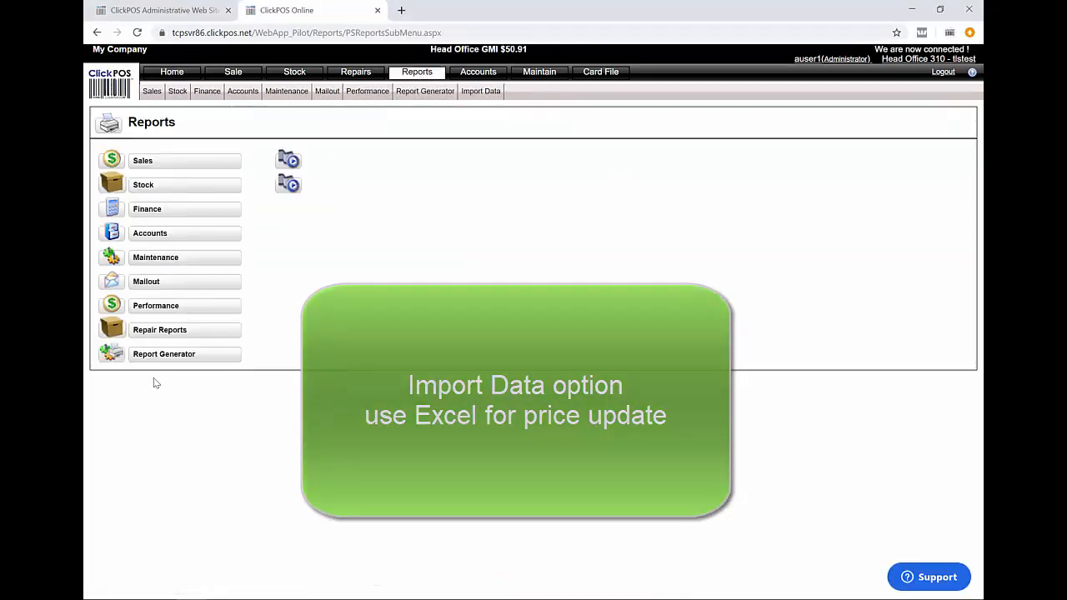
pyautogui.click(178, 355)
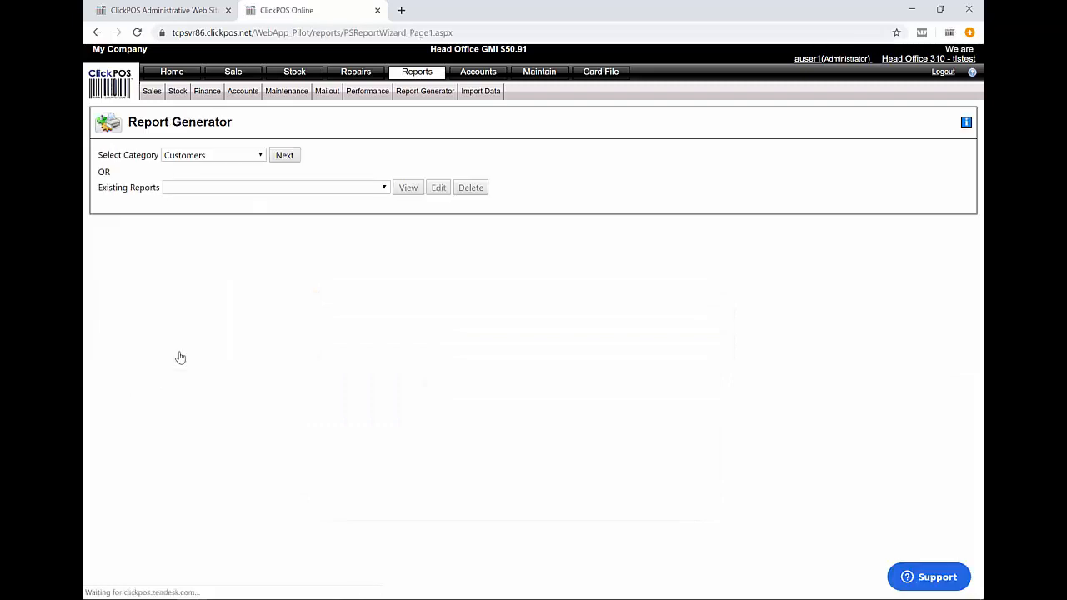
pyautogui.click(230, 156)
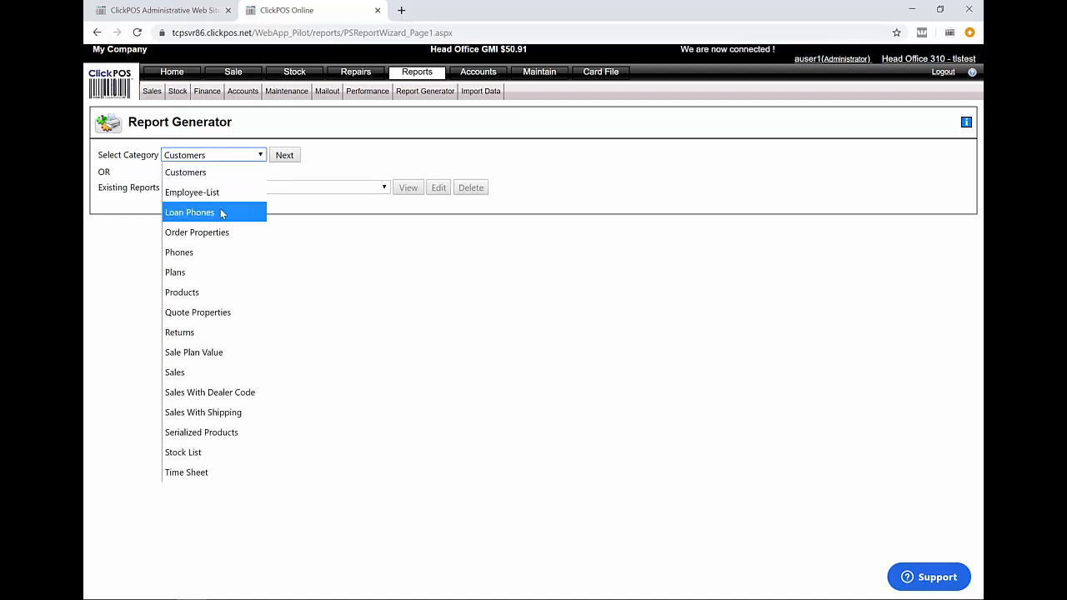
pyautogui.click(215, 296)
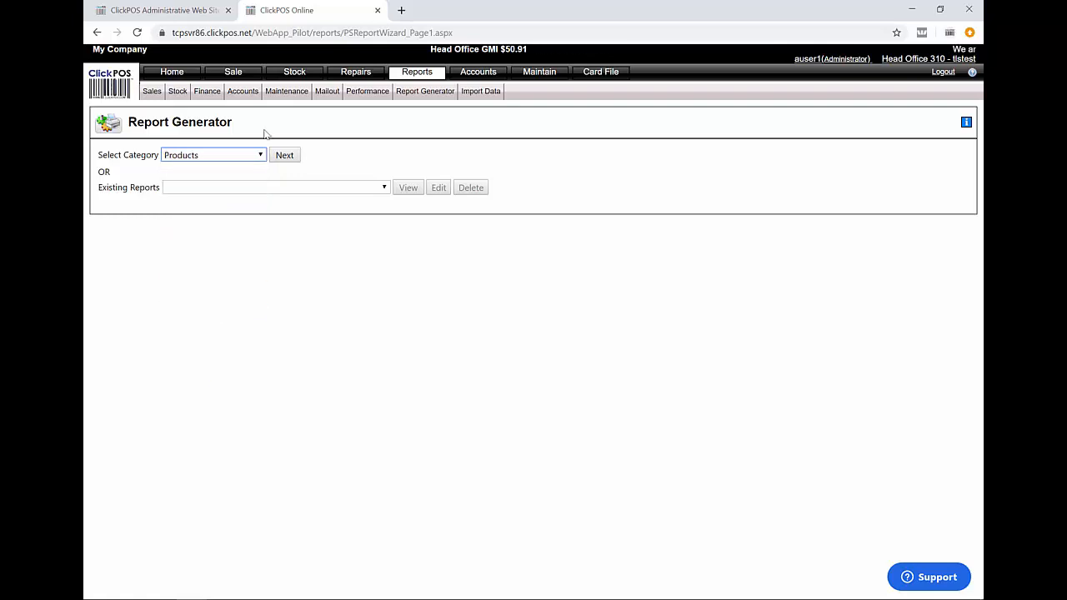
pyautogui.click(286, 155)
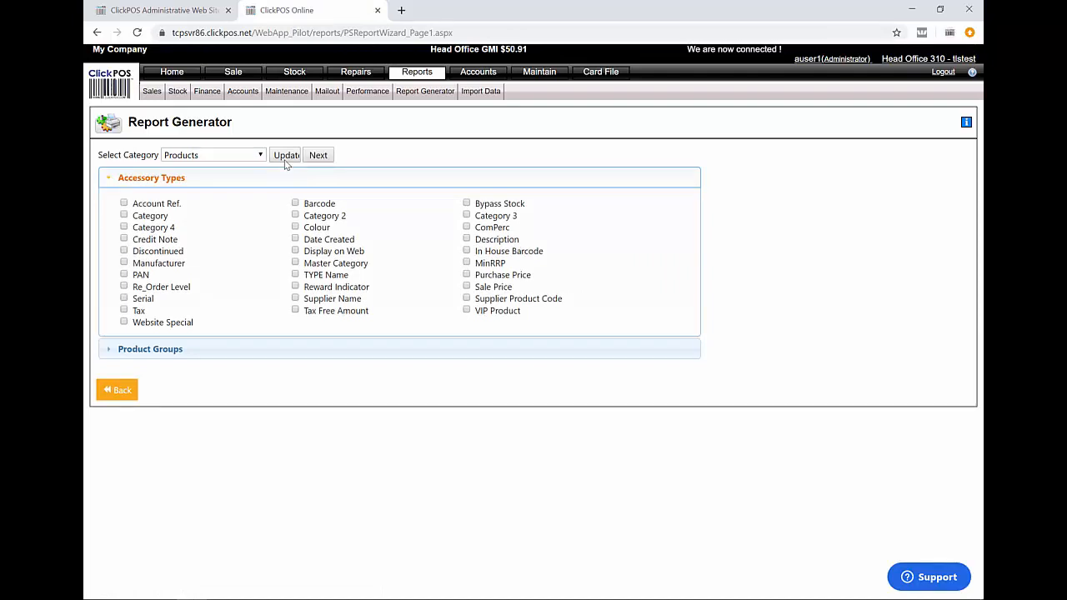
# Add Barcode, TYPE Name, Supplier Name, Purchase Price and Sale Price as report columns and continue to the report settings.
pyautogui.click(296, 203)
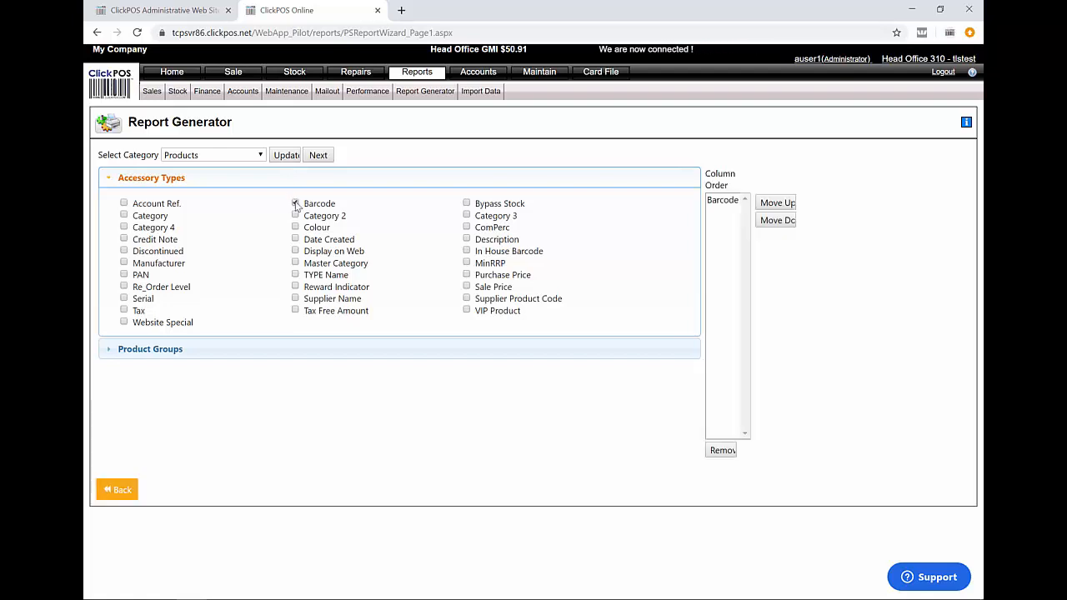
pyautogui.click(296, 275)
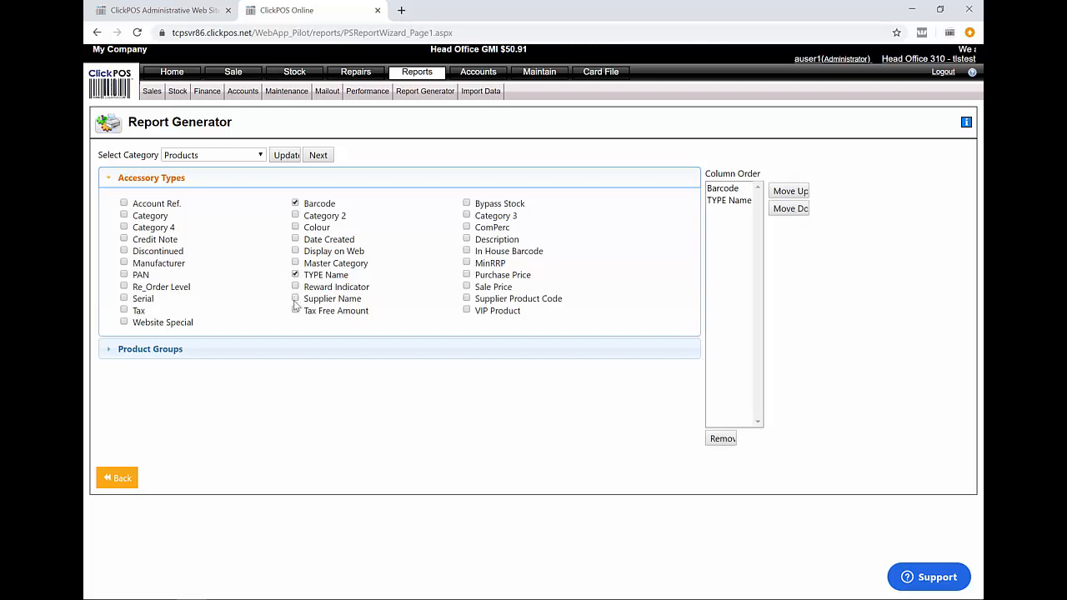
pyautogui.click(296, 299)
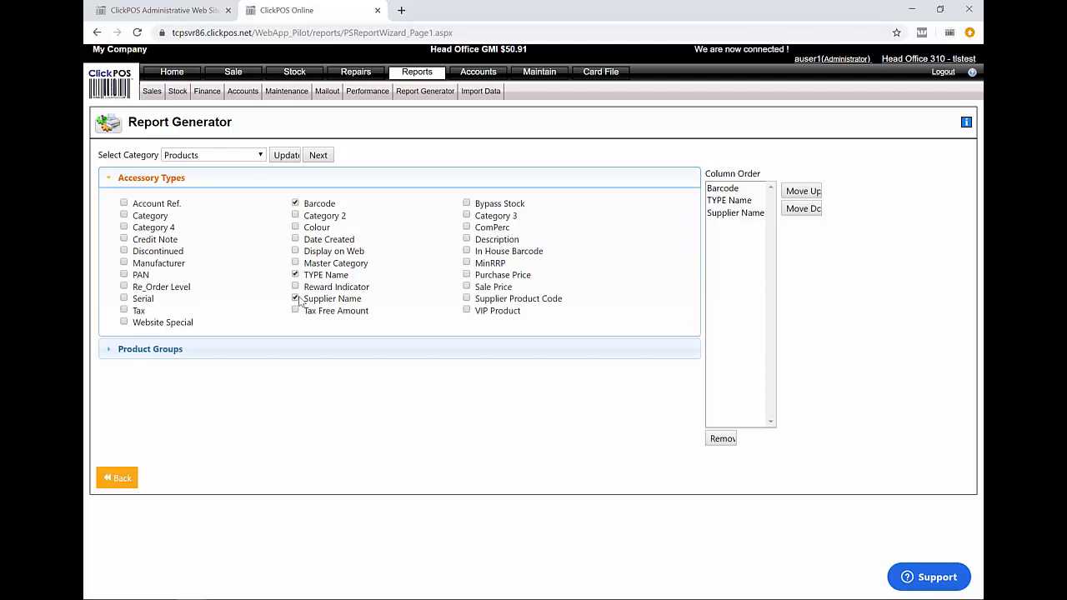
pyautogui.click(466, 274)
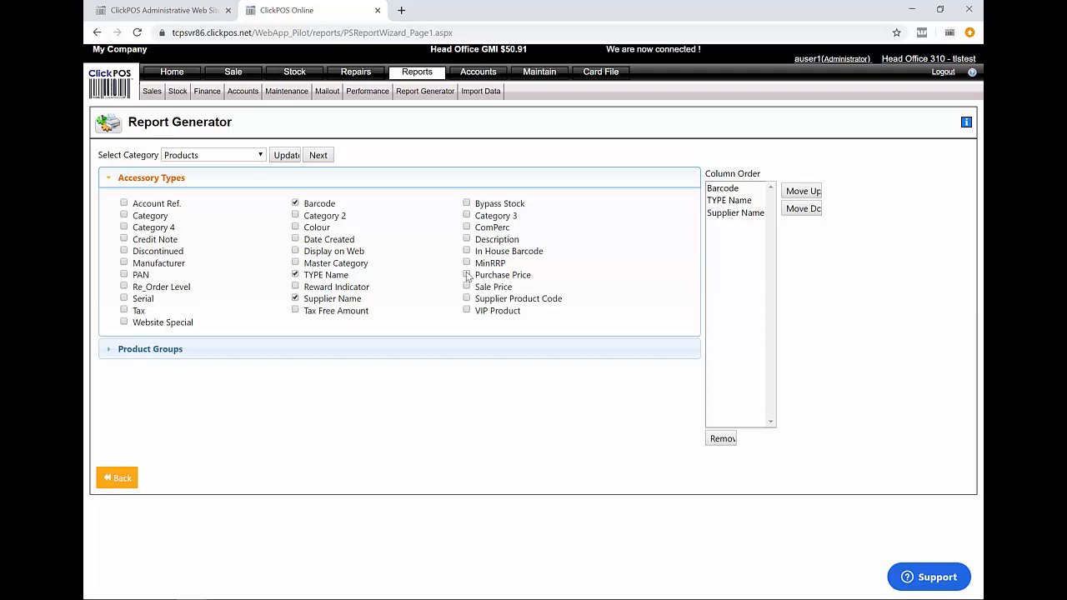
pyautogui.click(467, 287)
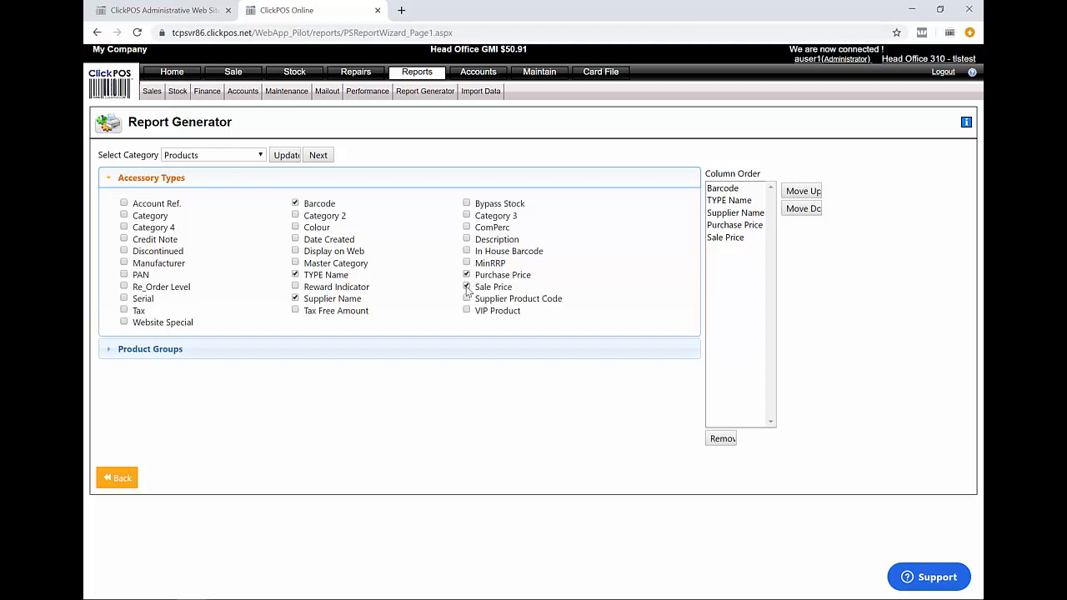
pyautogui.click(318, 155)
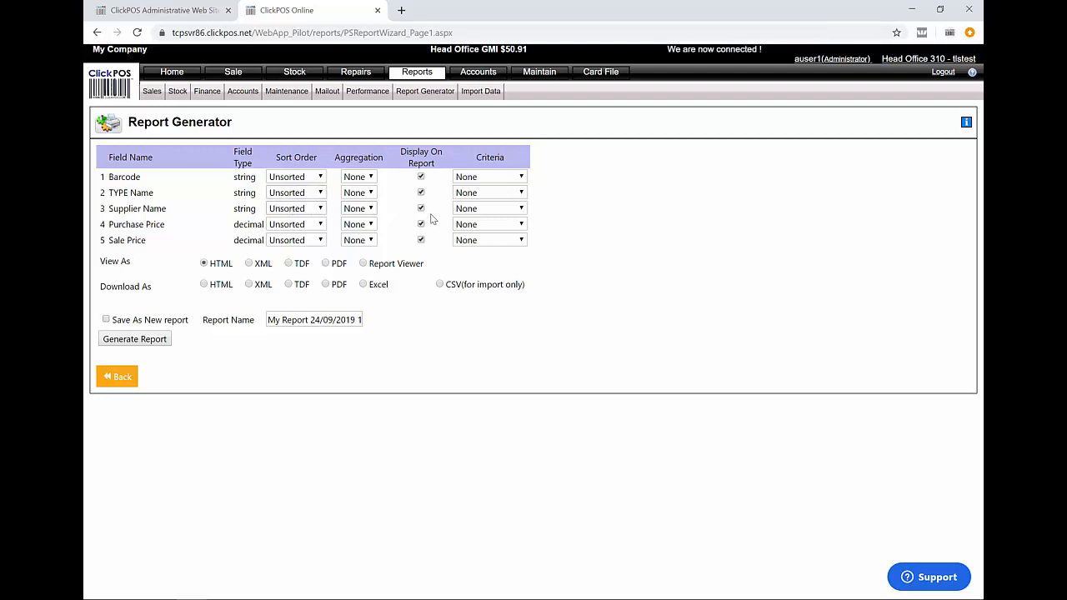
# Restrict the report to products whose Supplier Name is Like abc.
pyautogui.click(479, 209)
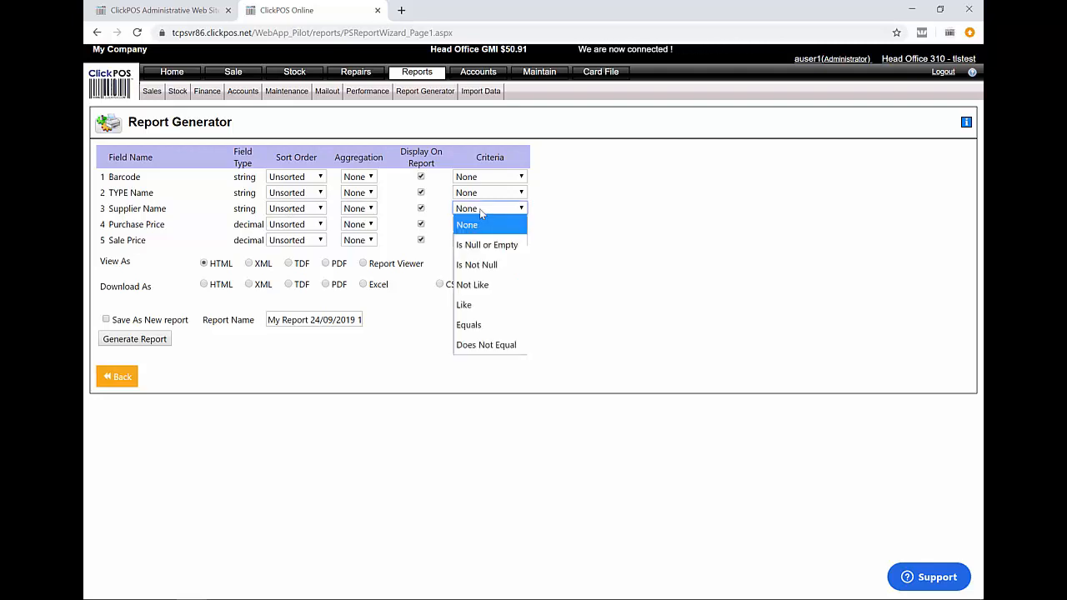
pyautogui.click(487, 307)
pyautogui.click(573, 212)
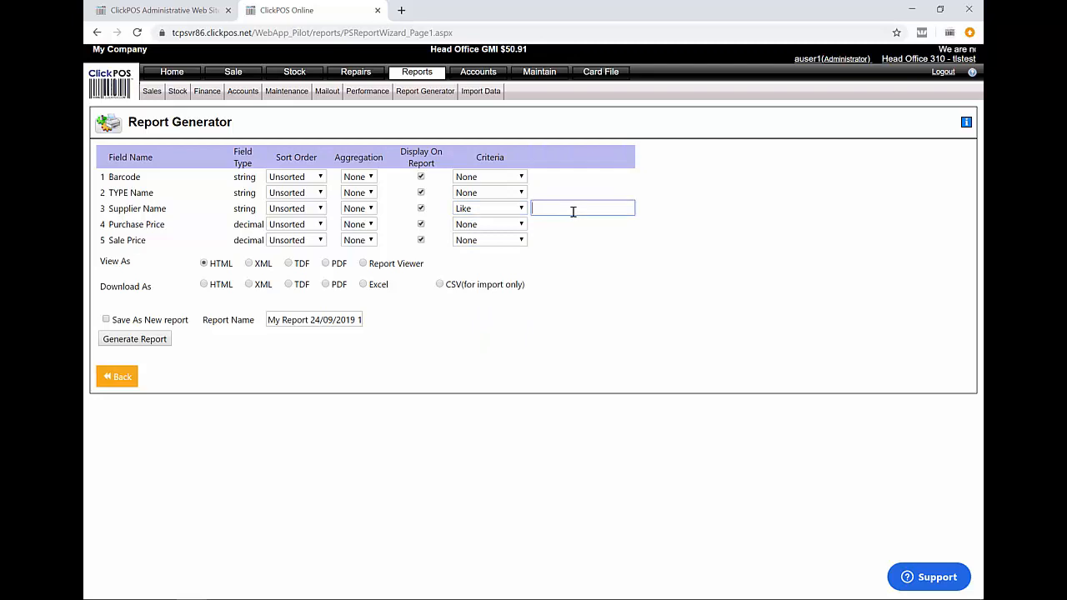
pyautogui.write('abc')
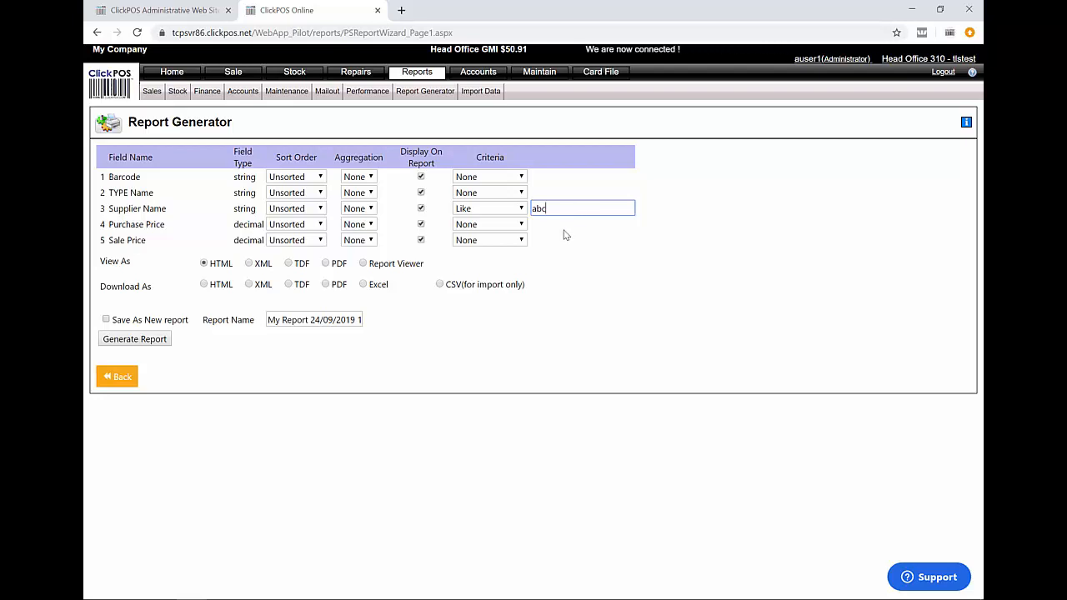
# Generate the report as a CSV(for import only) download and open the exported file in Excel.
pyautogui.click(441, 284)
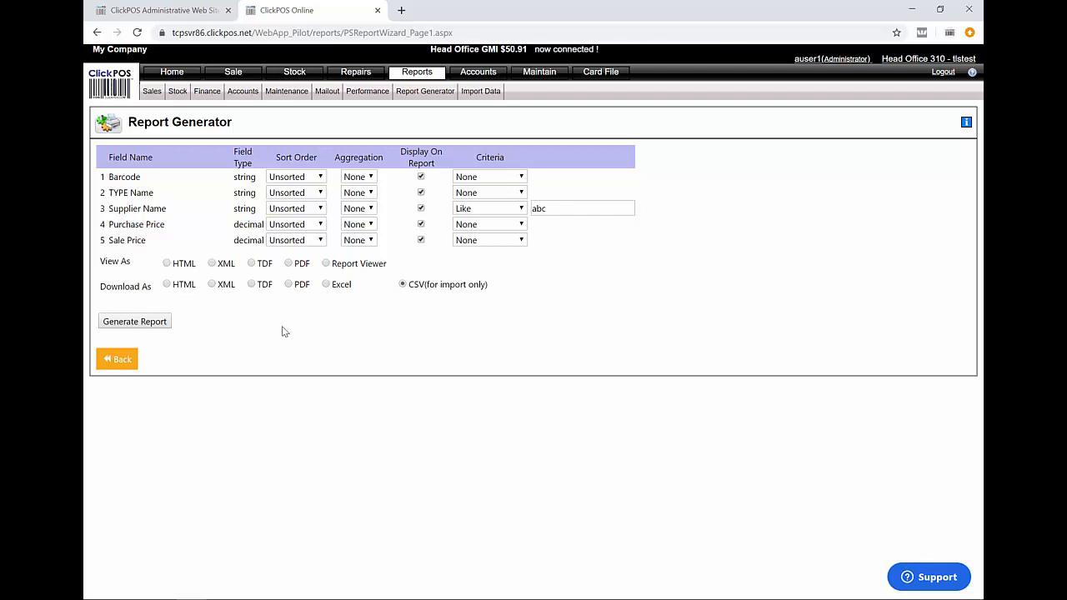
pyautogui.click(153, 326)
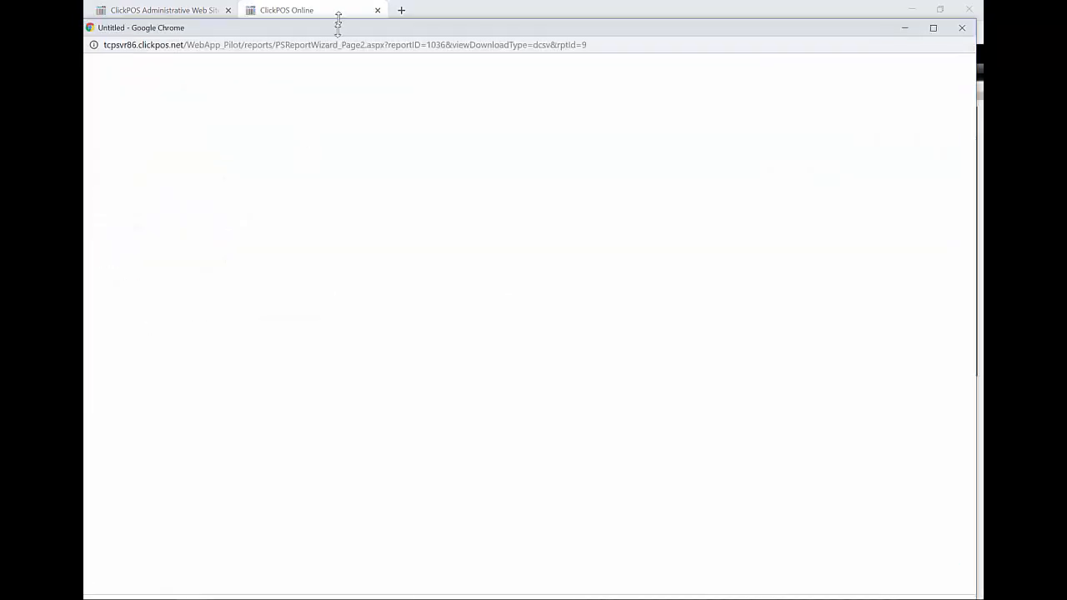
pyautogui.moveTo(338, 23); pyautogui.dragTo(335, 70)
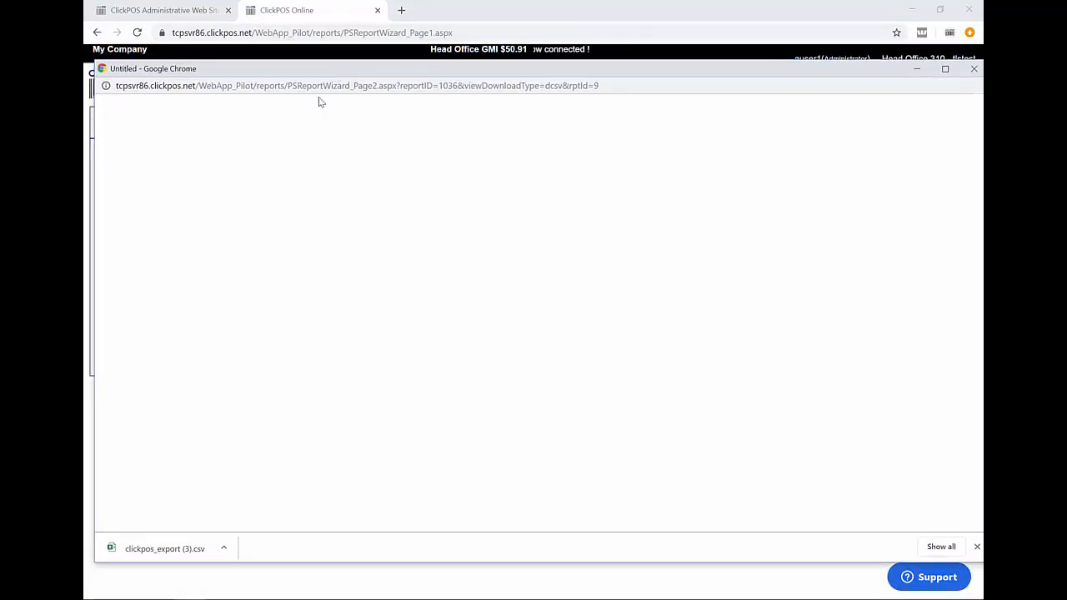
pyautogui.click(223, 548)
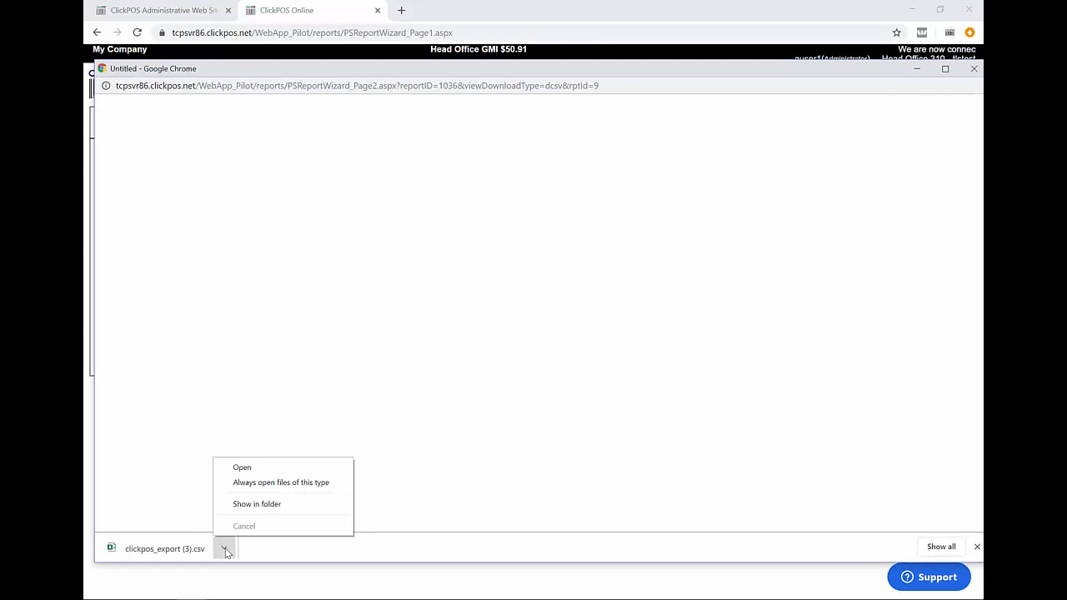
pyautogui.click(256, 469)
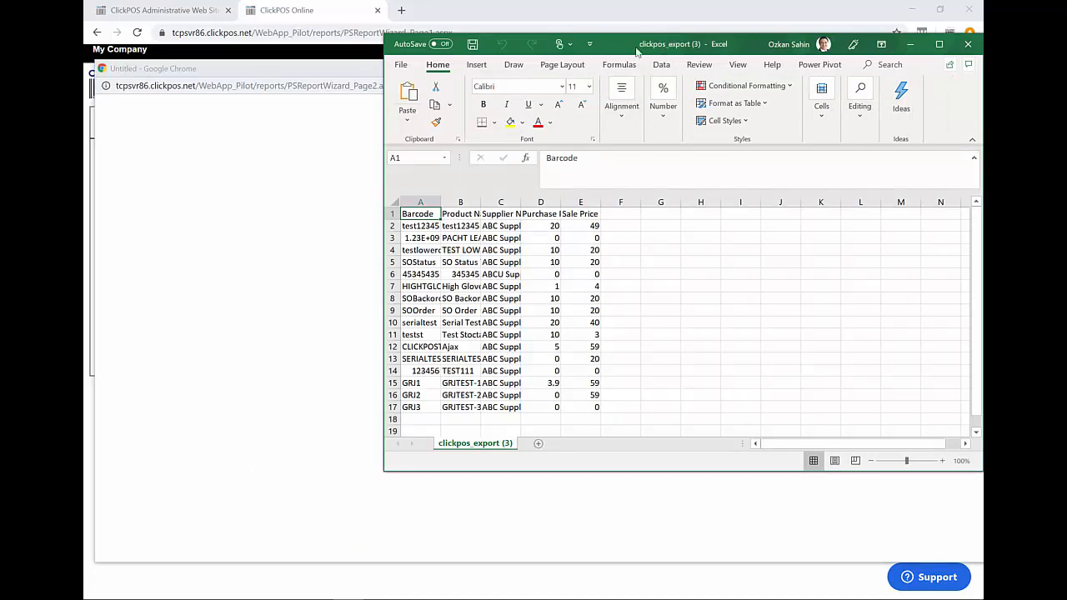
# Reposition the Excel window and auto-fit all column widths of the exported product sheet to their contents.
pyautogui.moveTo(637, 52); pyautogui.dragTo(544, 40)
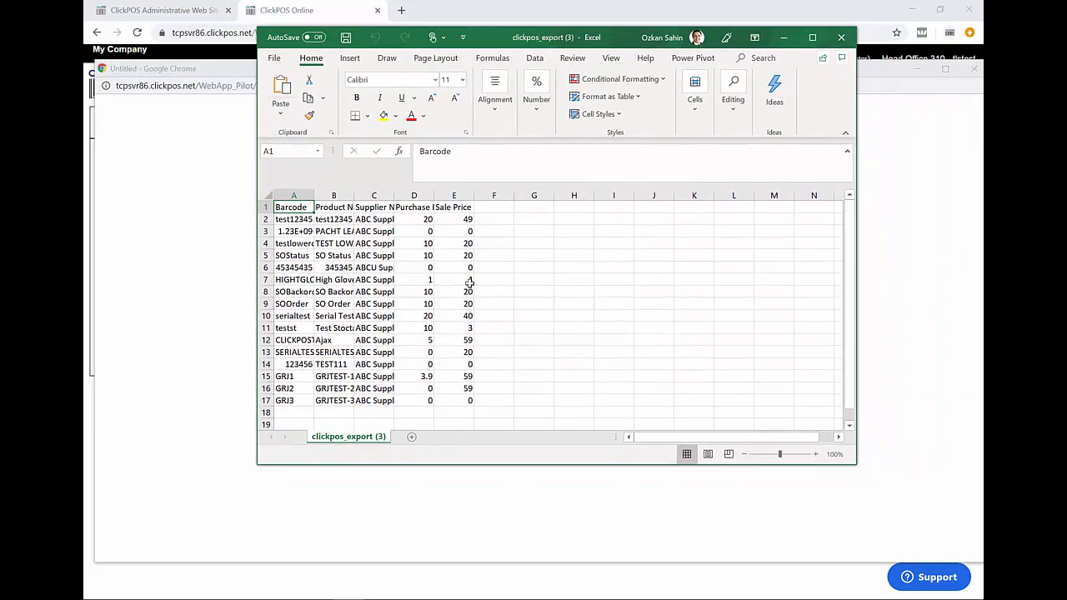
pyautogui.moveTo(313, 195); pyautogui.dragTo(431, 195)
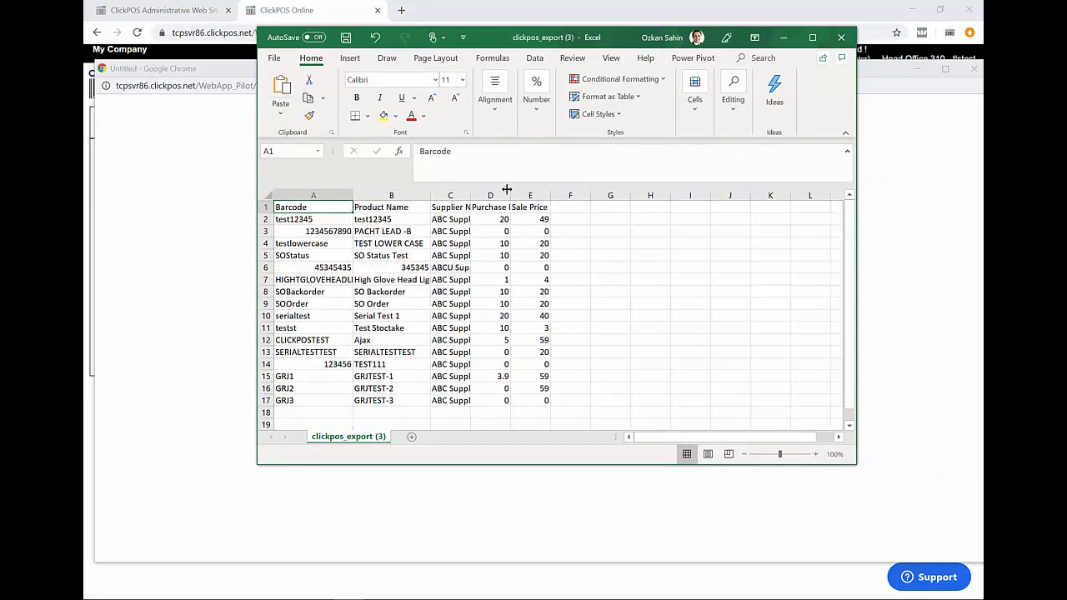
pyautogui.click(269, 197)
pyautogui.doubleClick(352, 195)
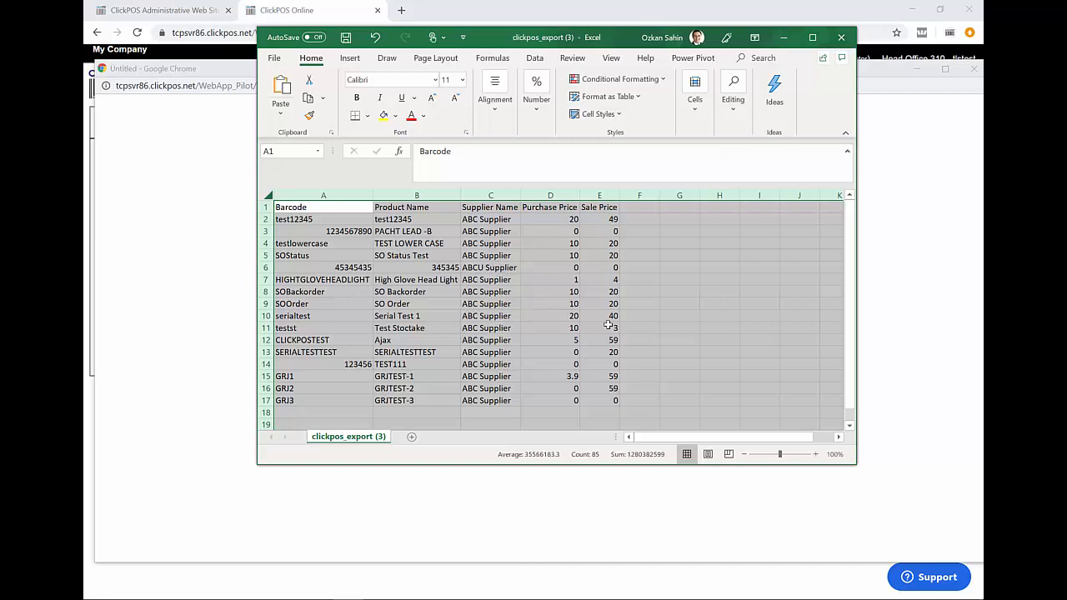
# Set the Sale Price to 40 in rows 2 and 6 and to 45 in rows 3 and 4 of the exported sheet.
pyautogui.click(614, 219)
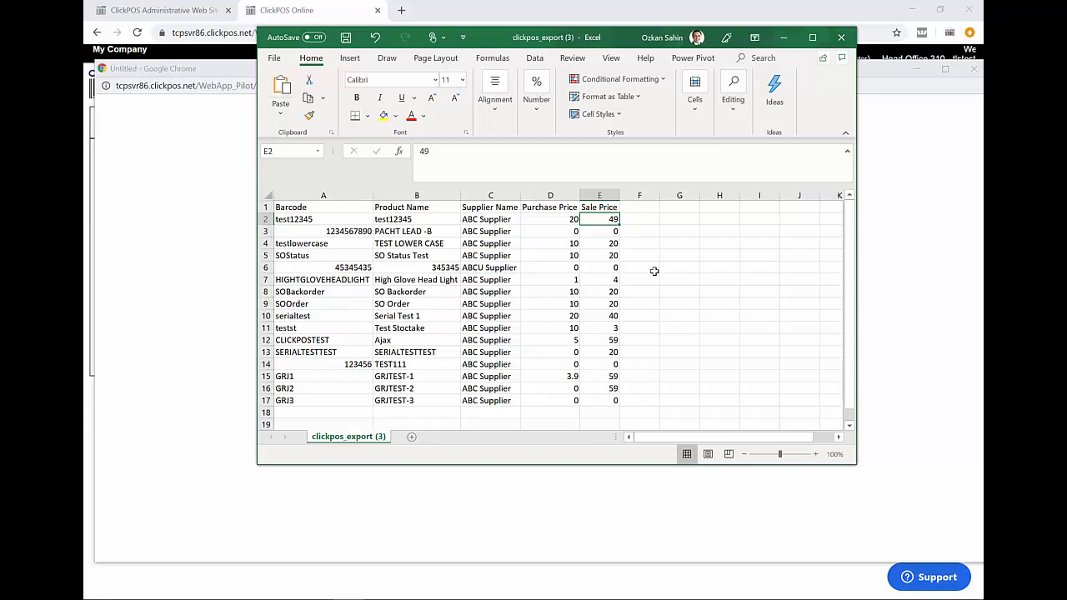
pyautogui.write('40')
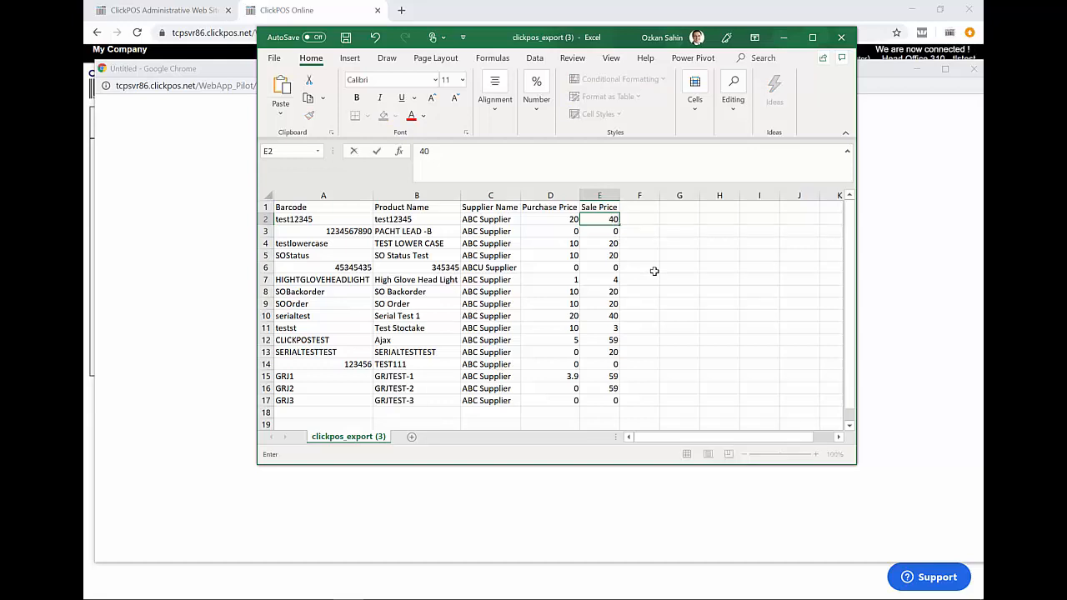
pyautogui.click(664, 243)
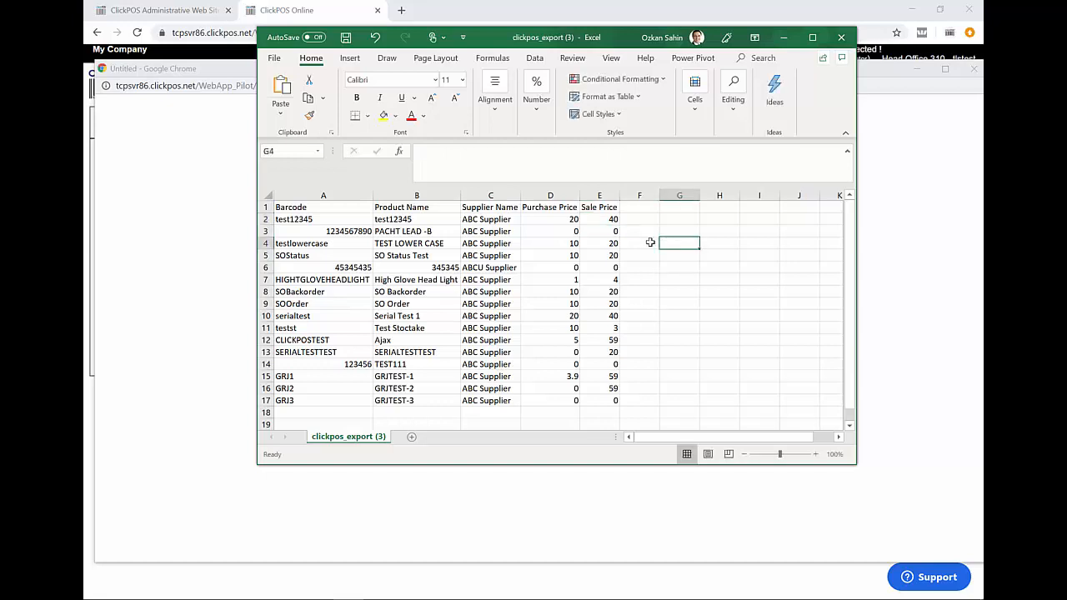
pyautogui.click(610, 231)
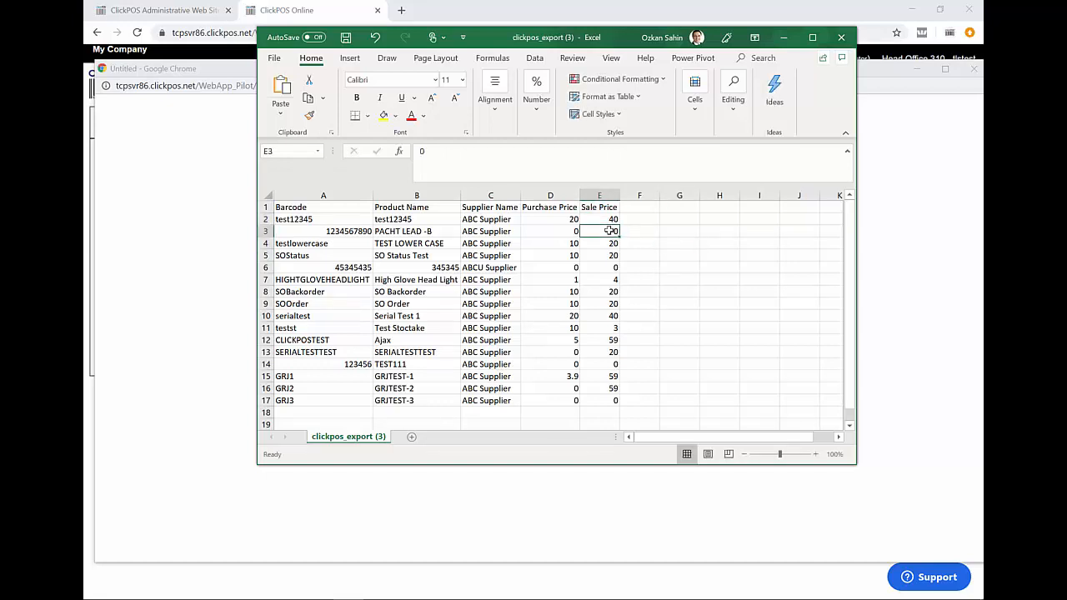
pyautogui.write('4')
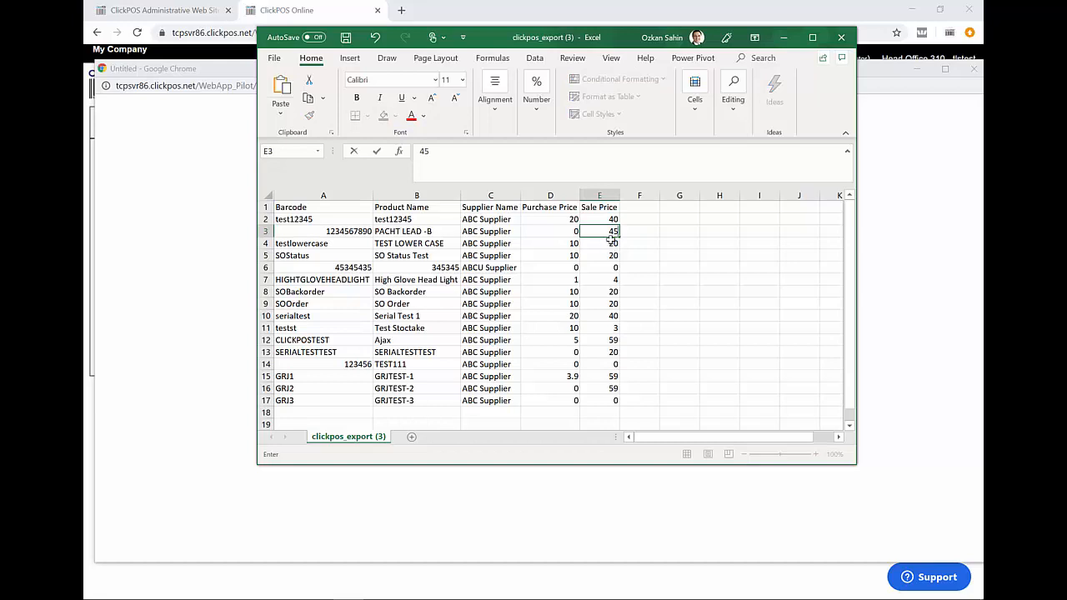
pyautogui.write('5')
pyautogui.doubleClick(611, 241)
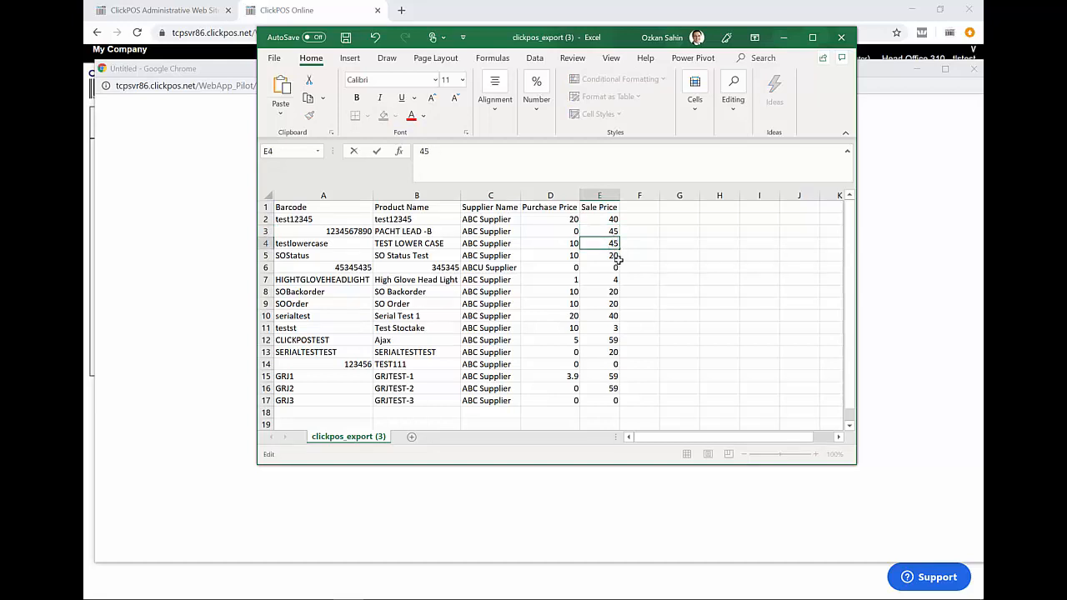
pyautogui.doubleClick(610, 267)
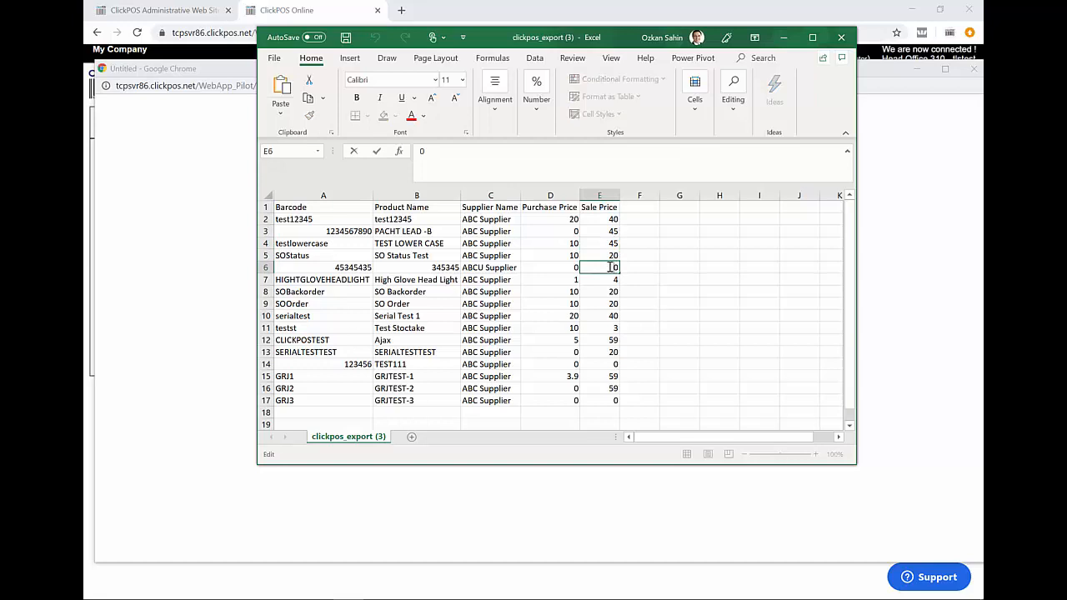
pyautogui.write('4')
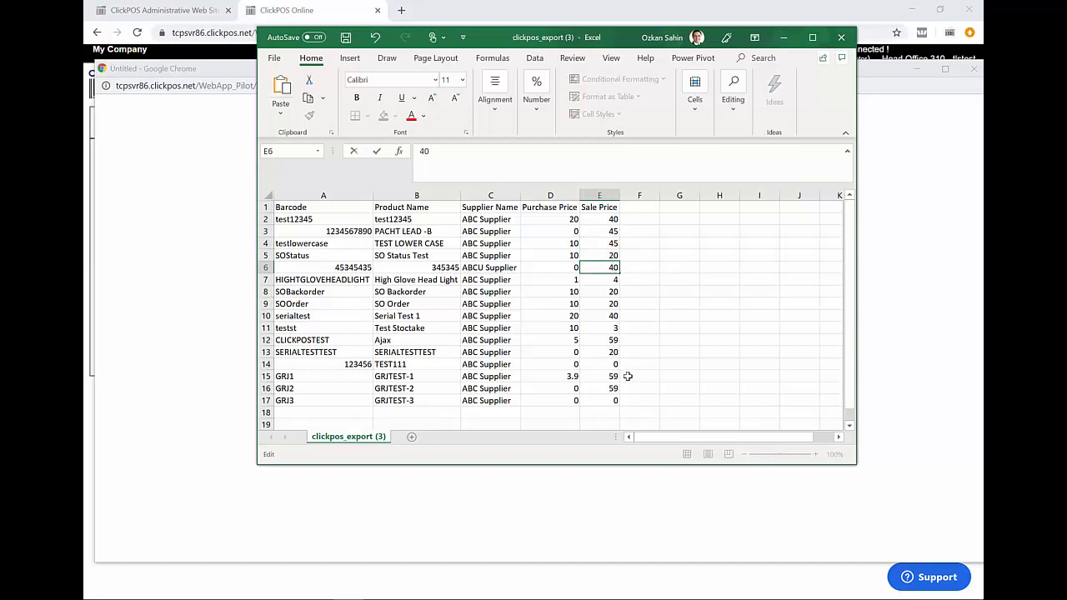
# Save the edited sheet to the Desktop as clickpos_export (3) in CSV (Comma delimited) format.
pyautogui.click(275, 59)
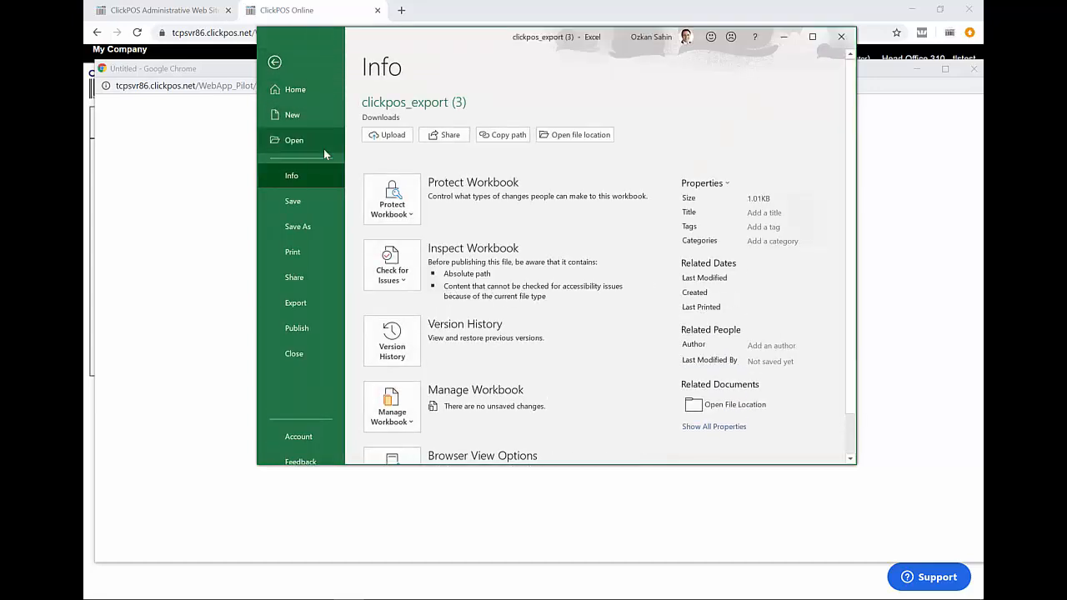
pyautogui.click(306, 228)
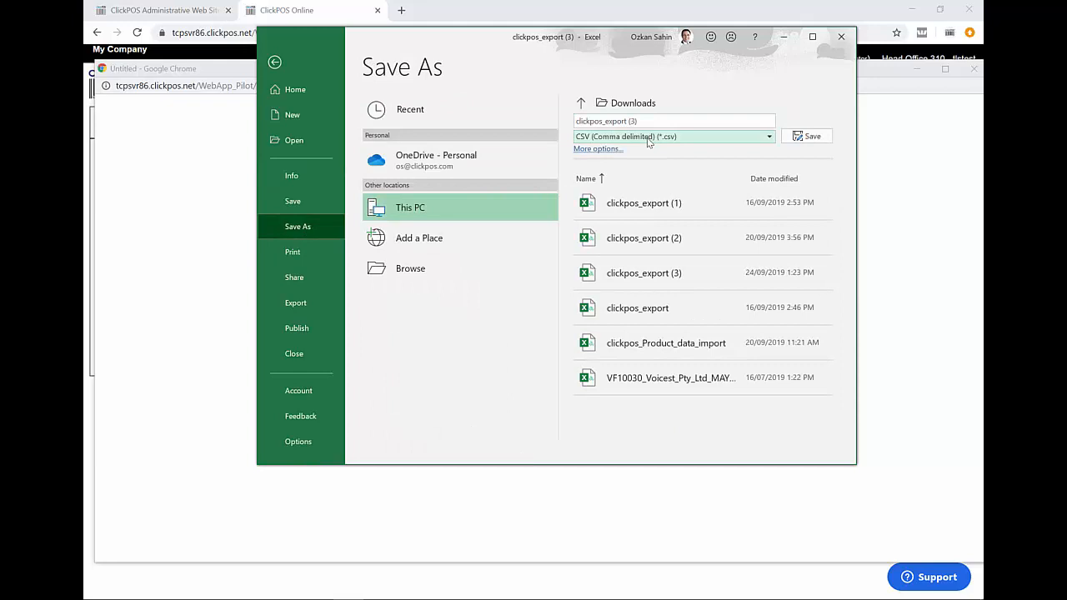
pyautogui.click(627, 106)
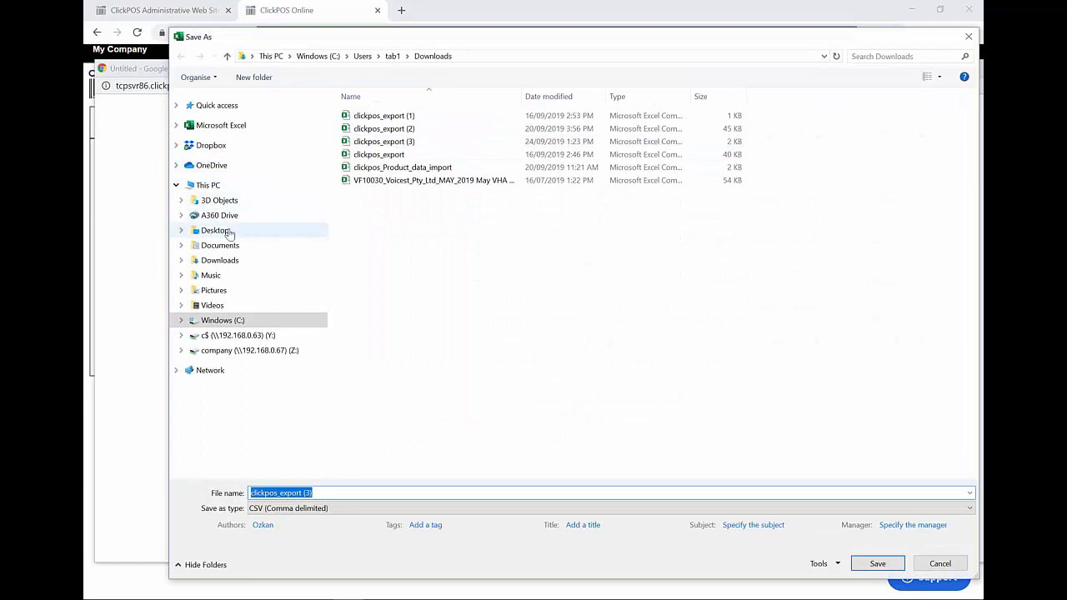
pyautogui.click(230, 233)
pyautogui.click(315, 492)
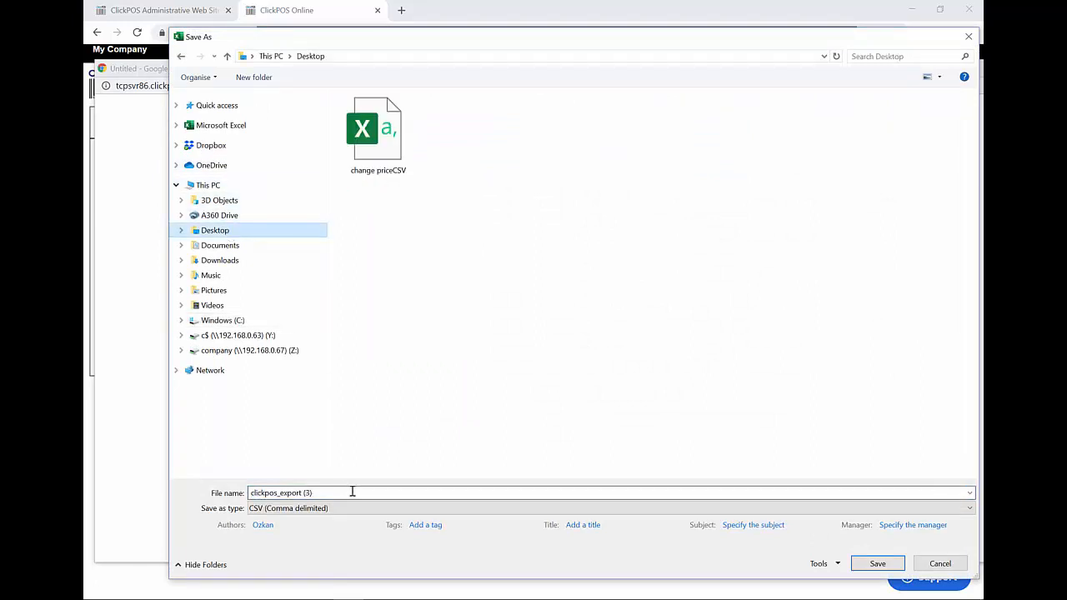
pyautogui.click(877, 563)
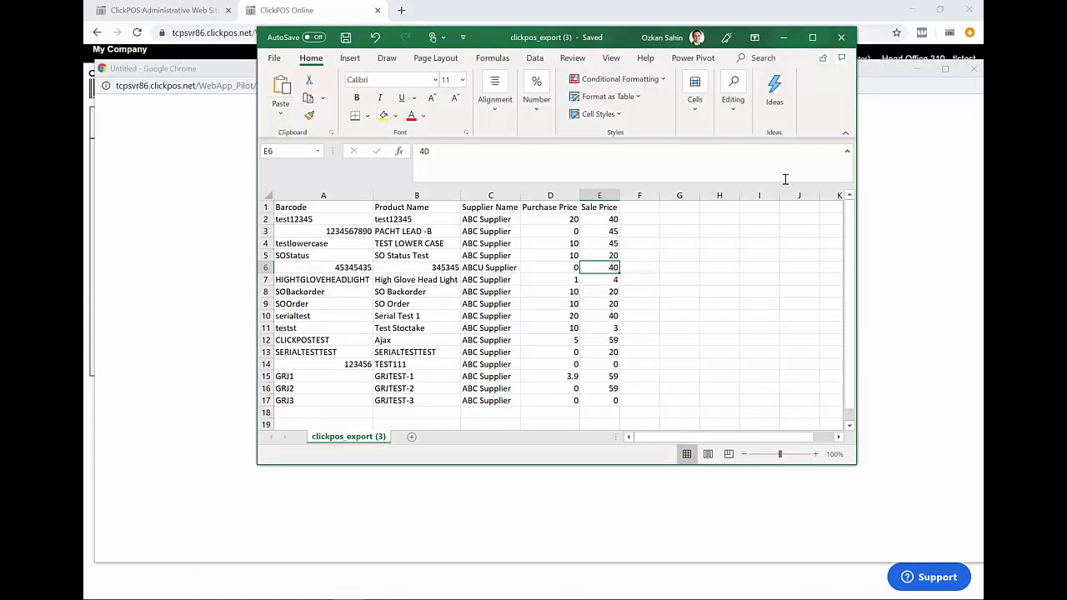
# Switch from Excel back to ClickPOS, closing the blank report window, and open the Import Data page.
pyautogui.click(785, 37)
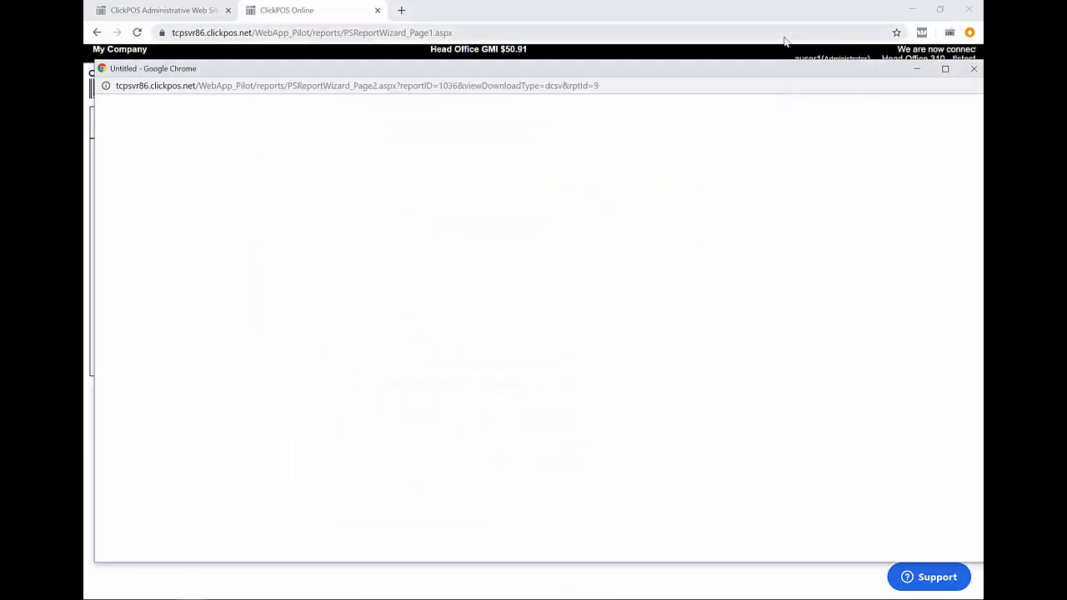
pyautogui.click(973, 69)
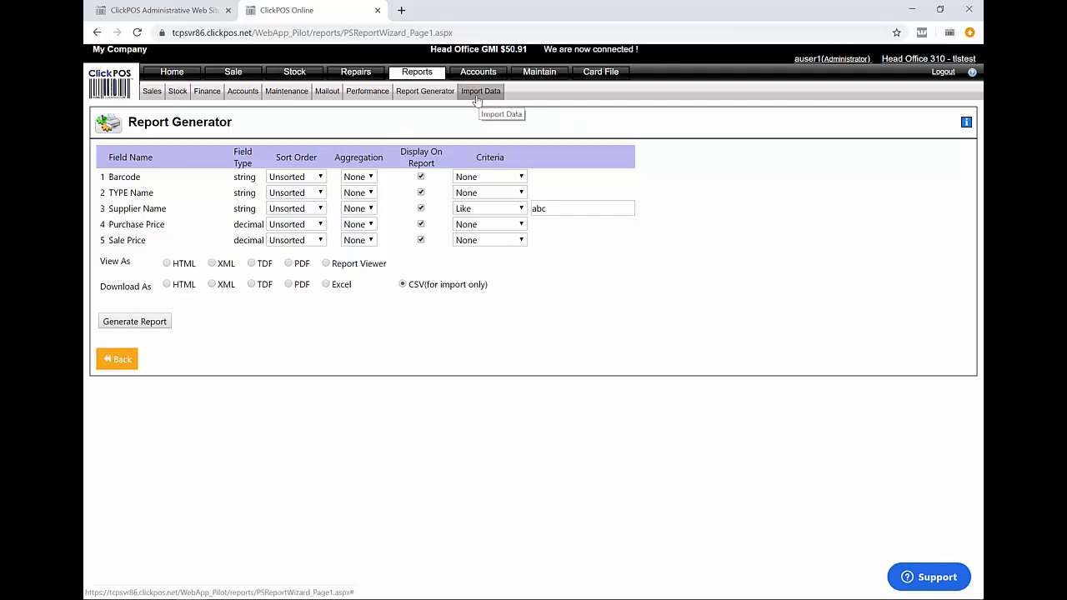
pyautogui.click(430, 73)
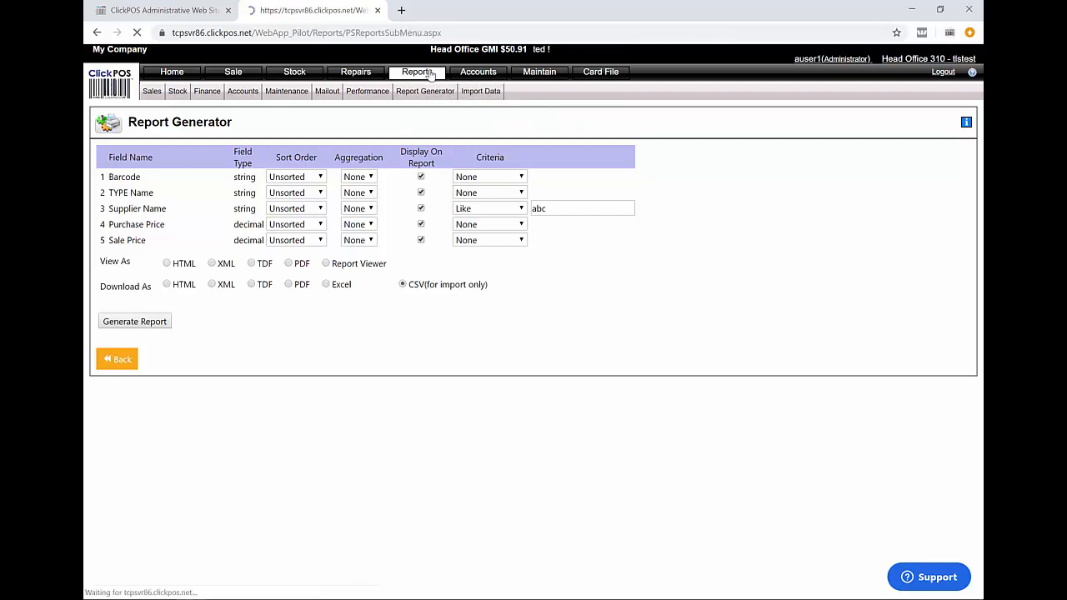
pyautogui.click(480, 93)
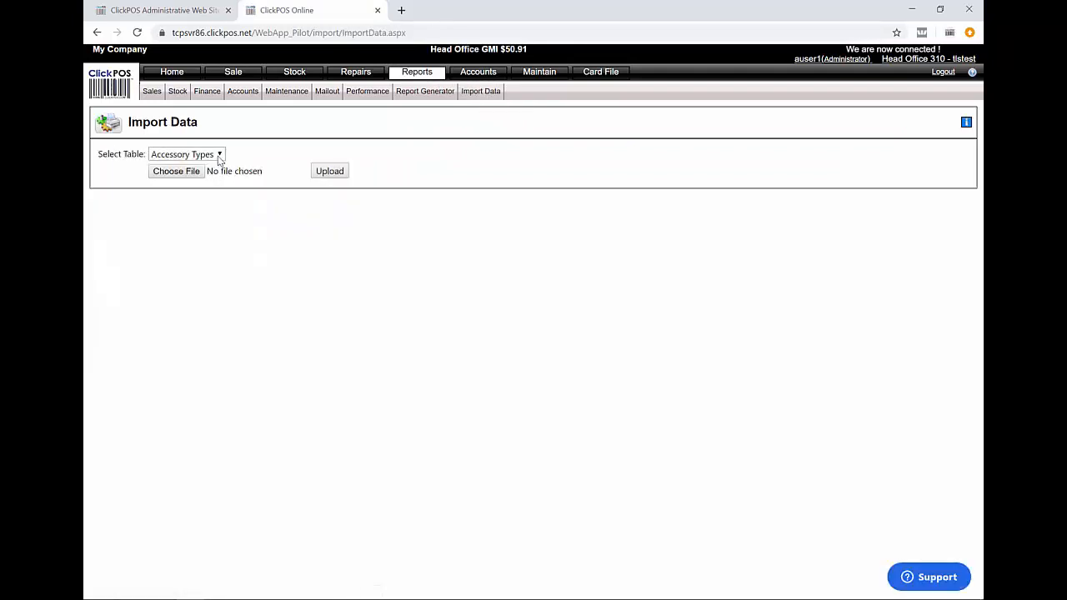
# Upload clickpos_export (3).csv from the Desktop for the Accessory Types table and import its data.
pyautogui.click(190, 173)
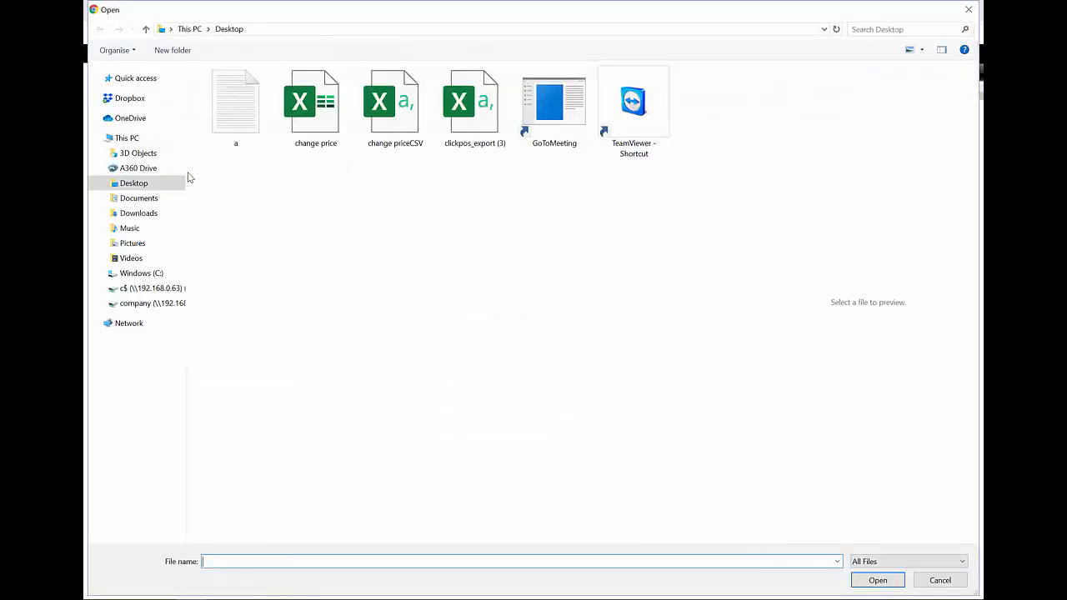
pyautogui.click(480, 116)
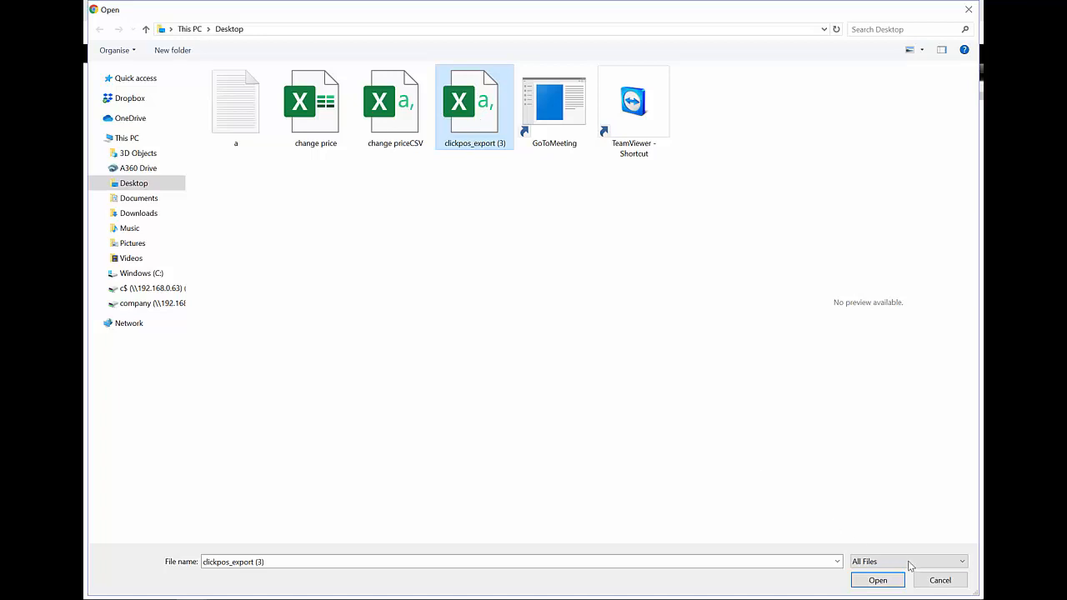
pyautogui.click(879, 581)
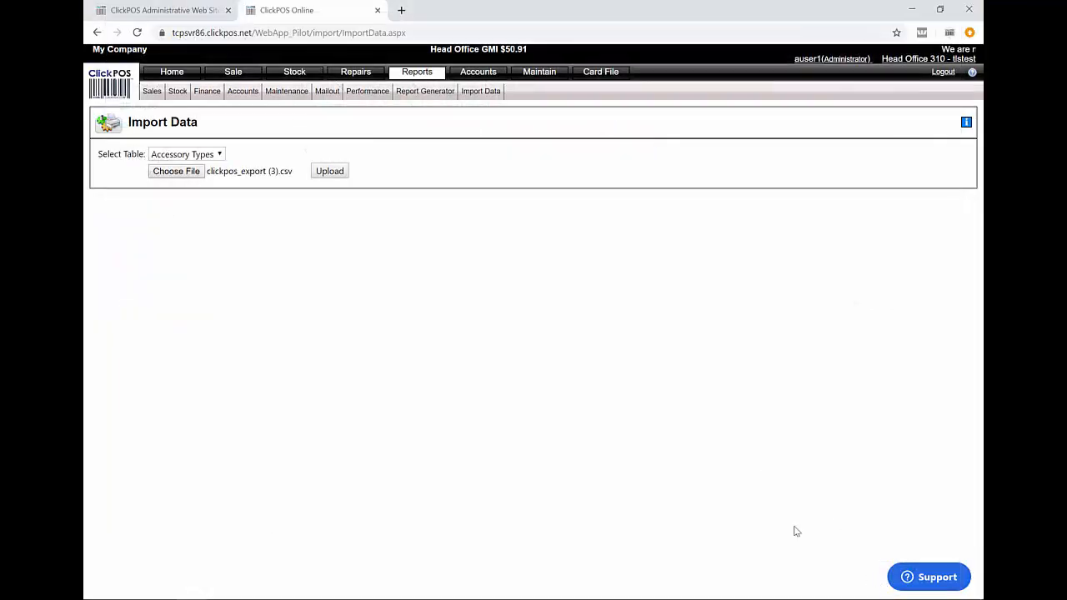
pyautogui.click(333, 176)
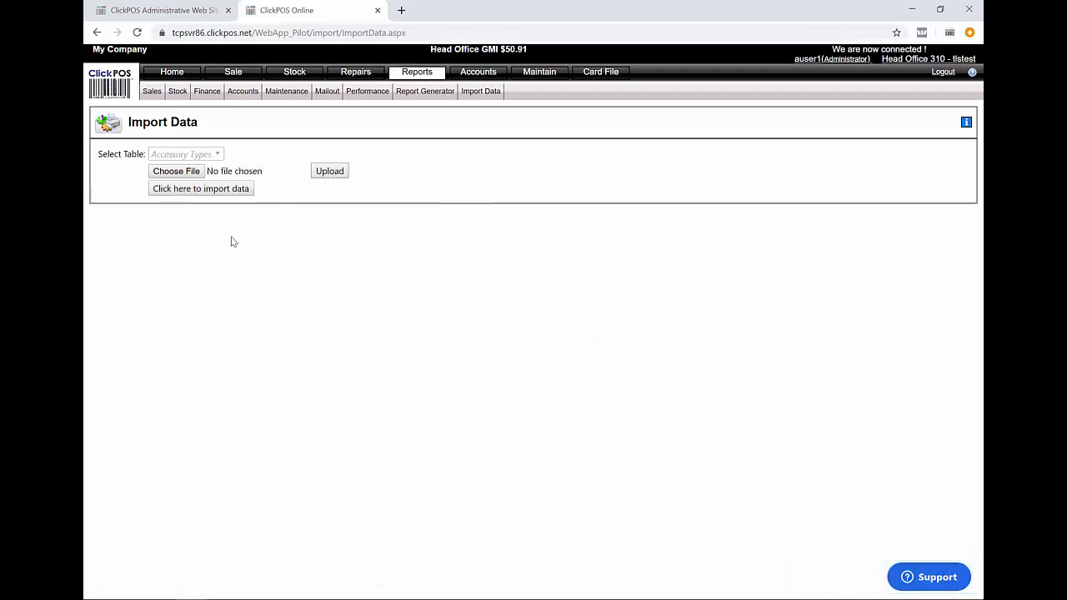
pyautogui.click(225, 193)
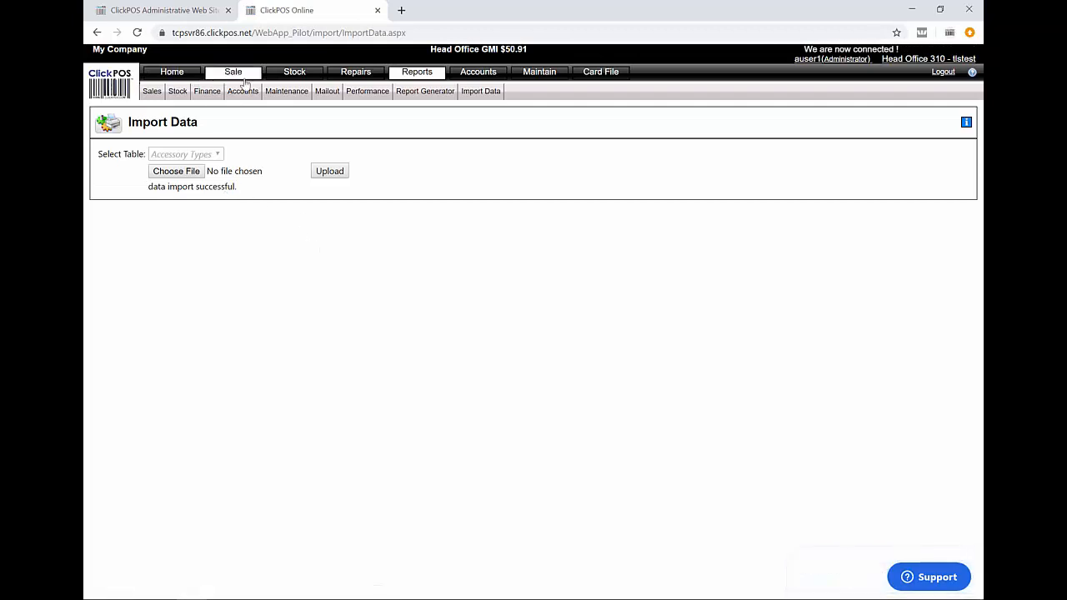
# Search Product Maintain for products of the supplier ABC Supplier and check their unit prices in the list.
pyautogui.moveTo(245, 76)
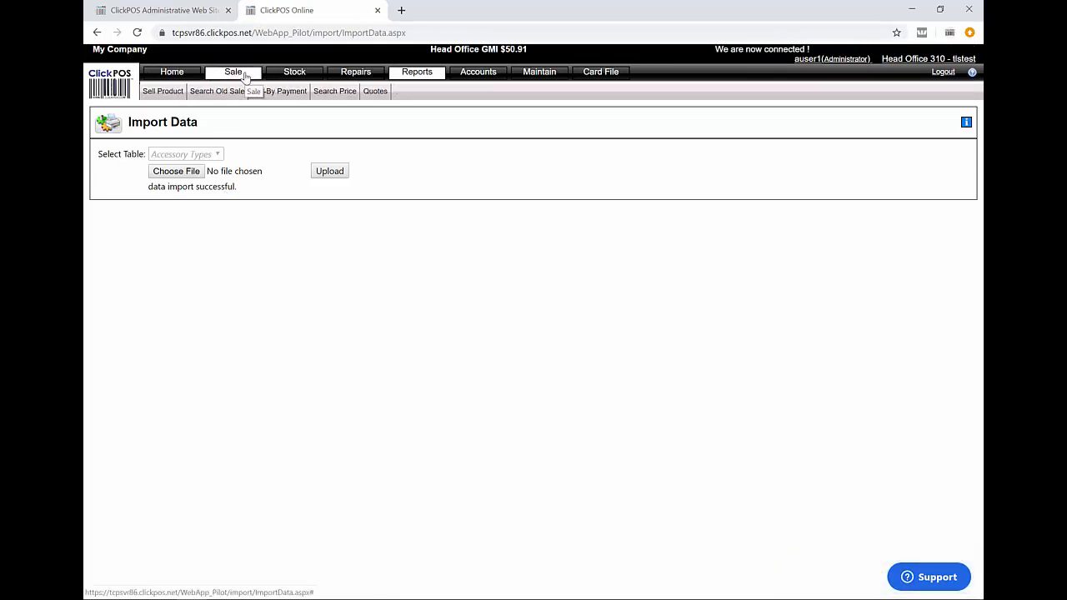
pyautogui.moveTo(296, 77)
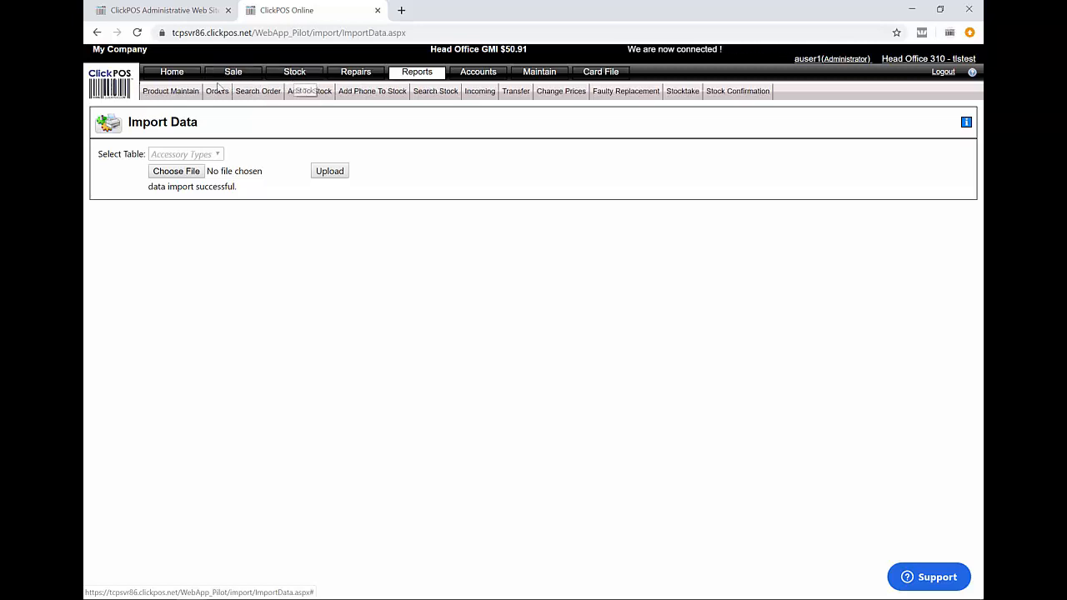
pyautogui.click(173, 91)
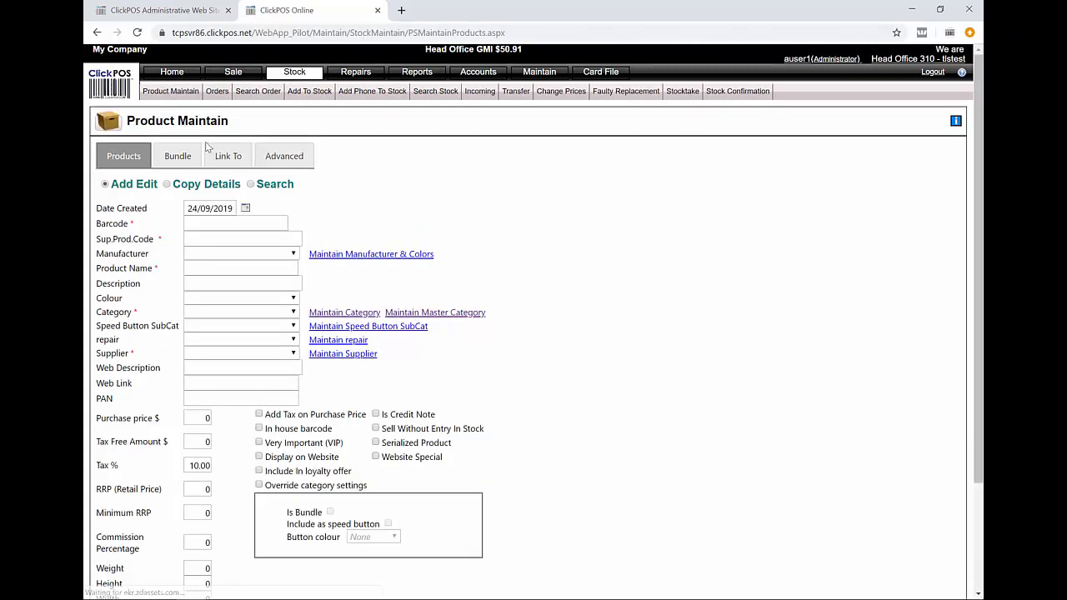
pyautogui.click(251, 186)
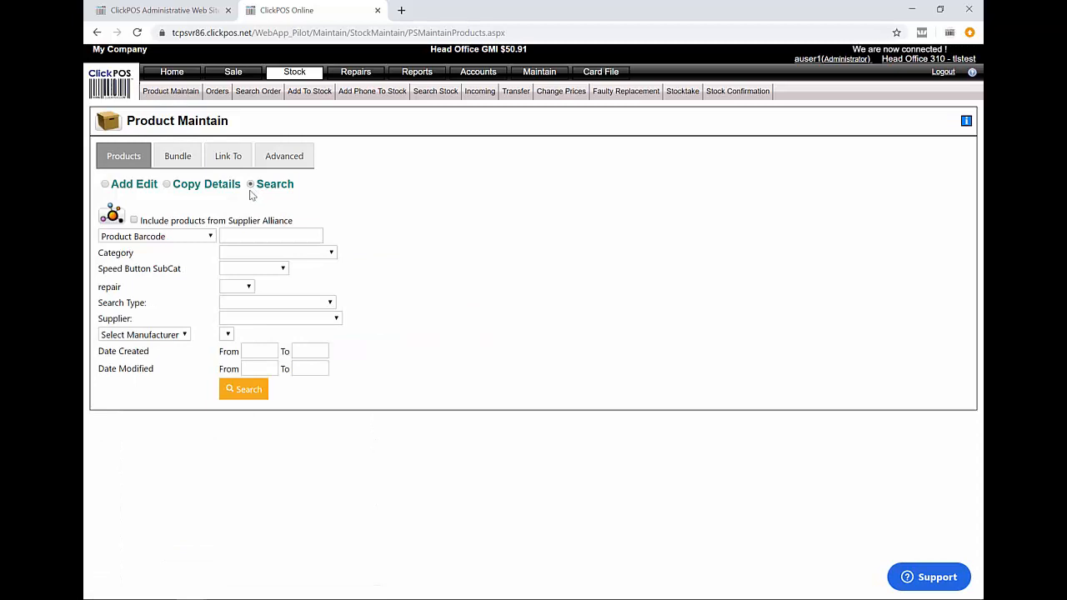
pyautogui.click(264, 318)
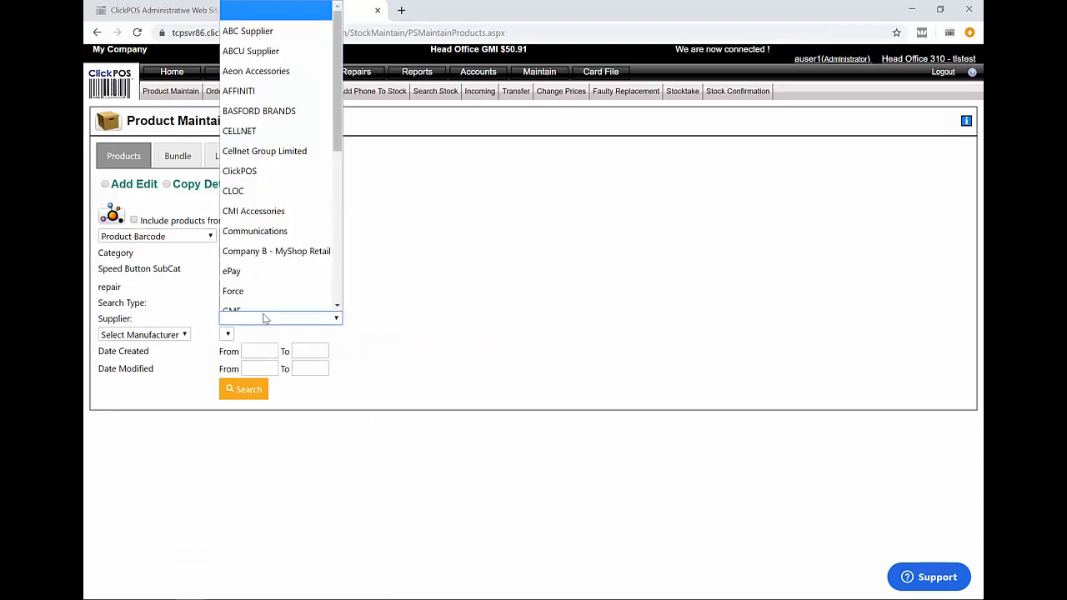
pyautogui.click(269, 31)
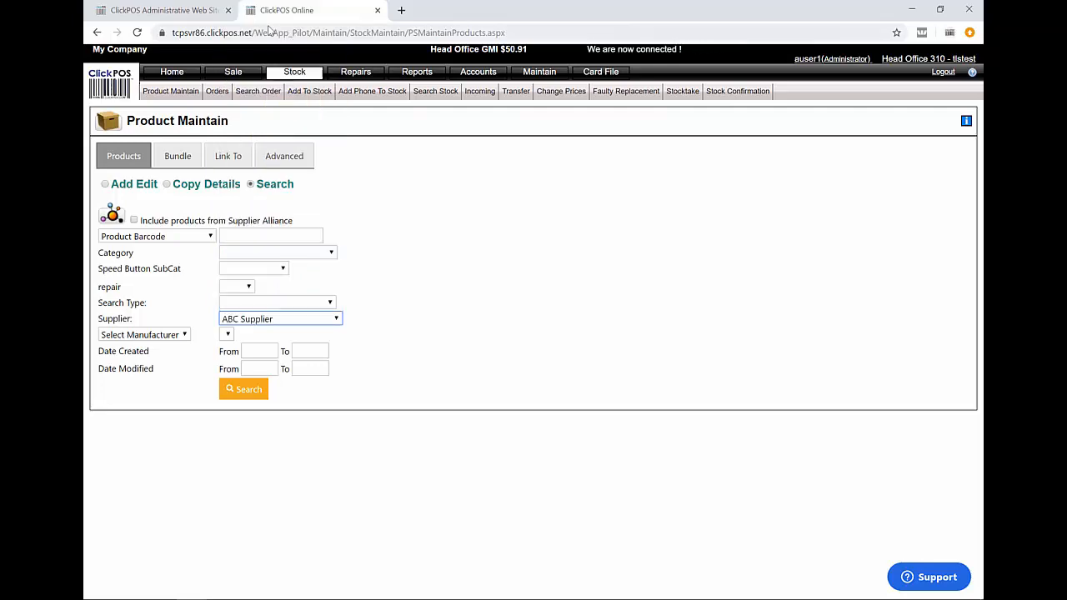
pyautogui.click(243, 394)
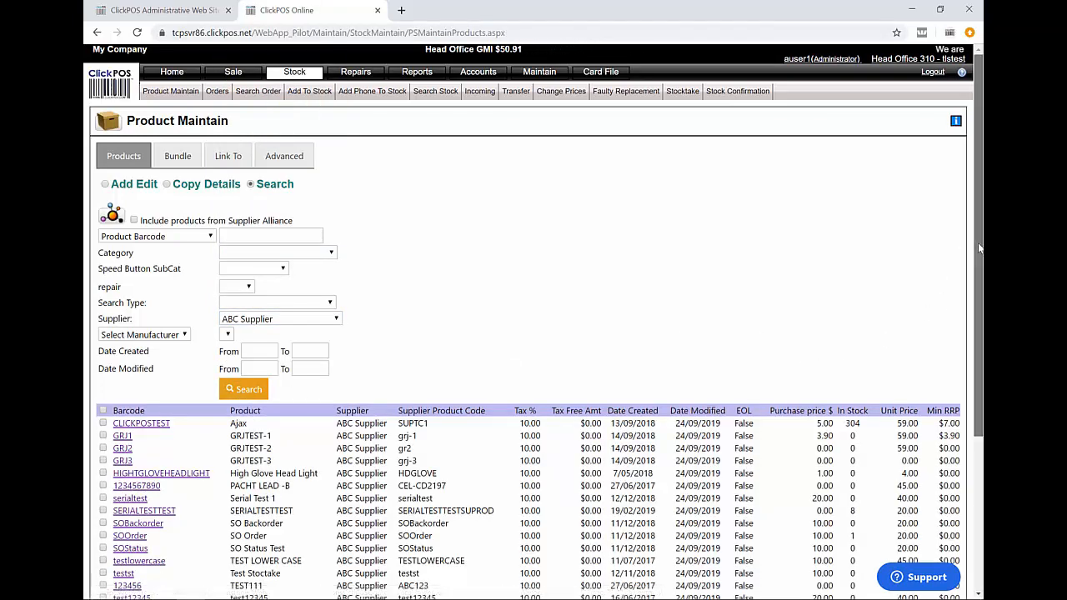
pyautogui.scroll(-2, 979, 248)
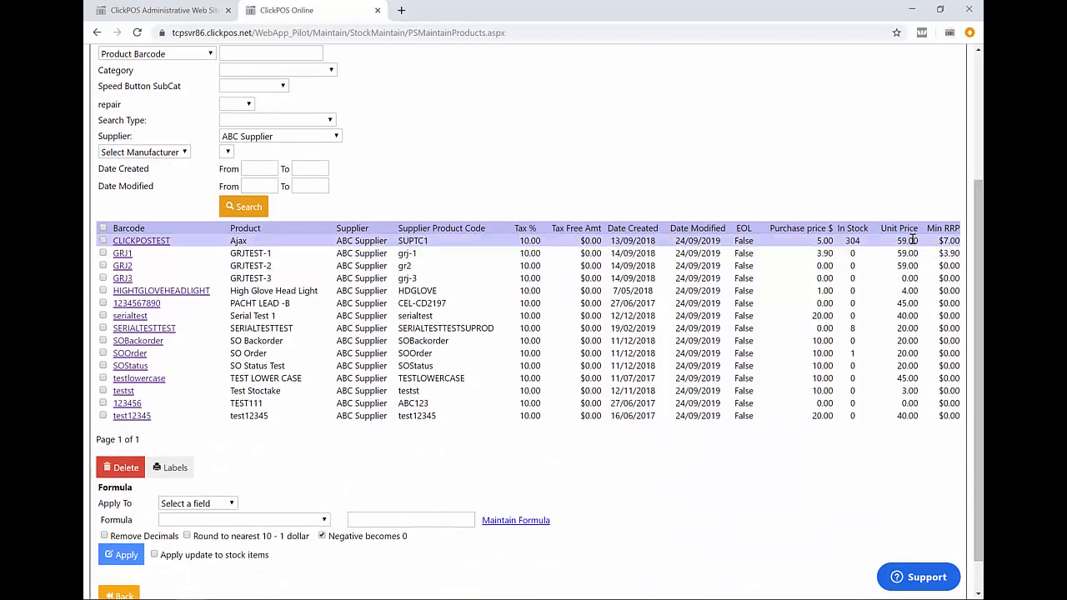